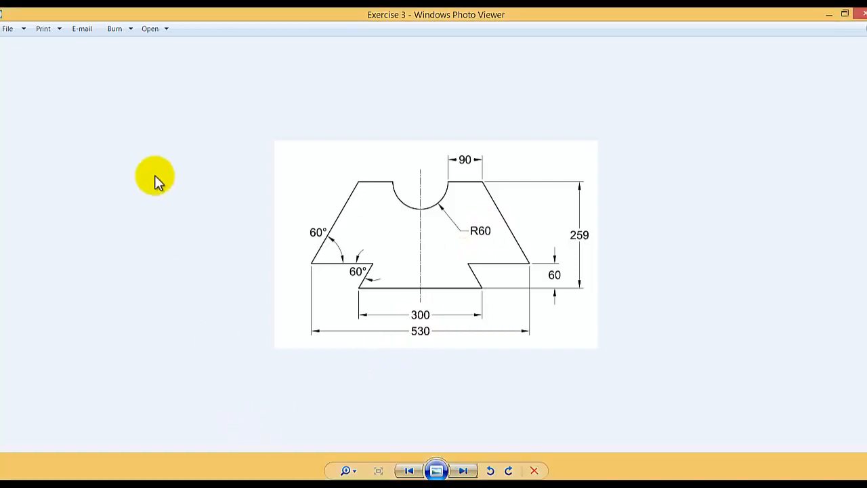
- Switch to CATIA V5 and create a new Part Design part named exer 3 with hybrid design enabled
{"action": "left_click", "coordinate": [273, 471]}
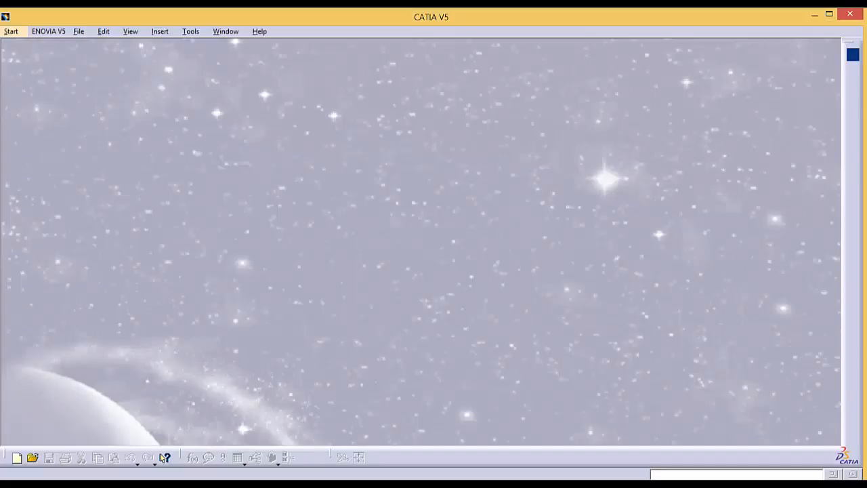
{"action": "left_click", "coordinate": [11, 31]}
{"action": "mouse_move", "coordinate": [107, 65]}
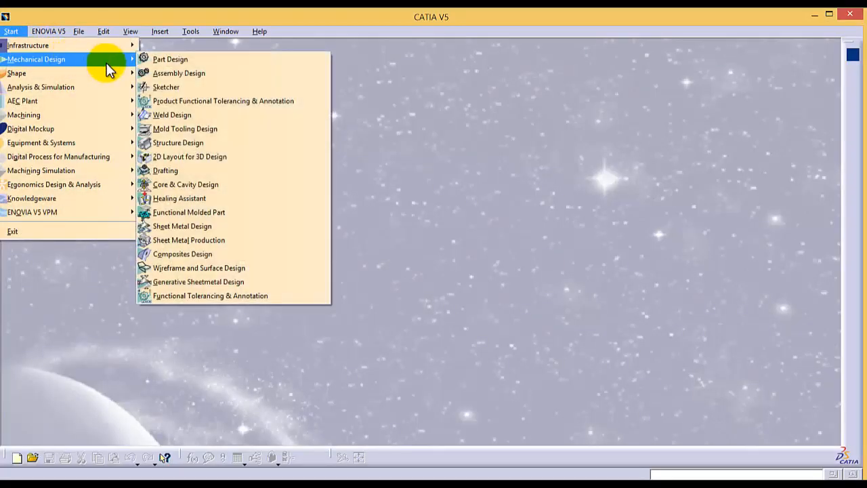
{"action": "left_click", "coordinate": [157, 59]}
{"action": "left_click_drag", "start_coordinate": [768, 278], "coordinate": [689, 276]}
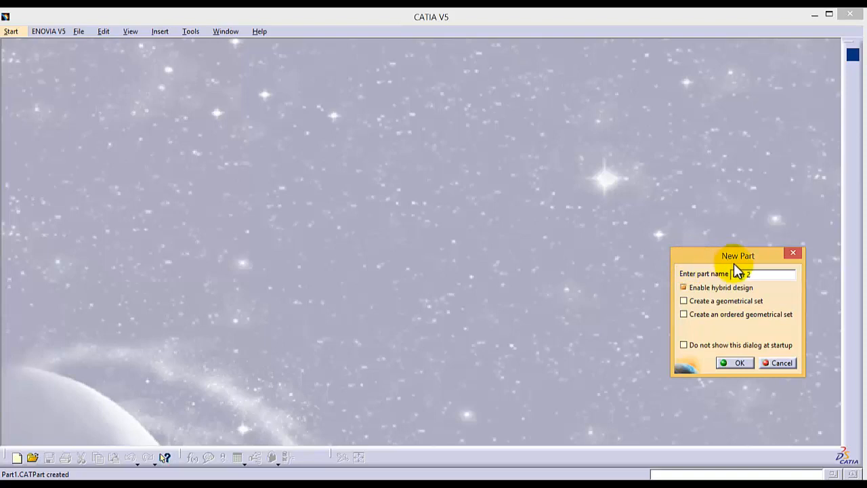
{"action": "left_click", "coordinate": [742, 367]}
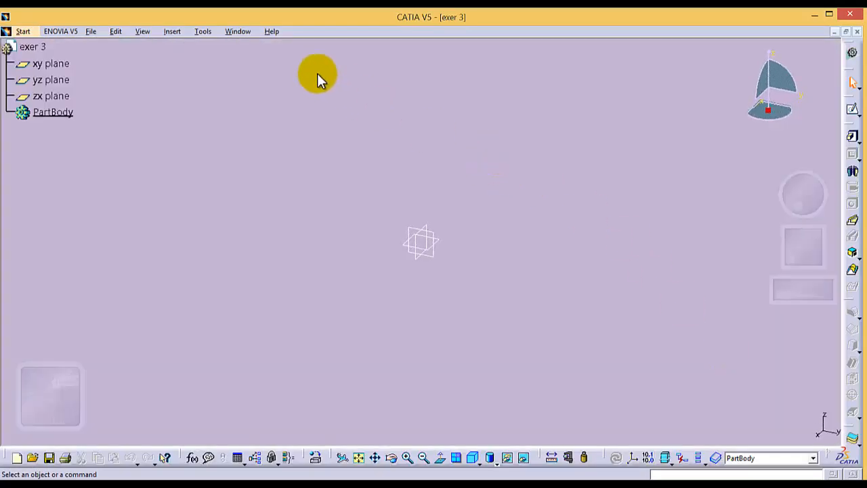
- Check in the program options that the length unit is Millimeter (mm) and accept the settings
{"action": "left_click", "coordinate": [204, 31]}
{"action": "left_click", "coordinate": [184, 266]}
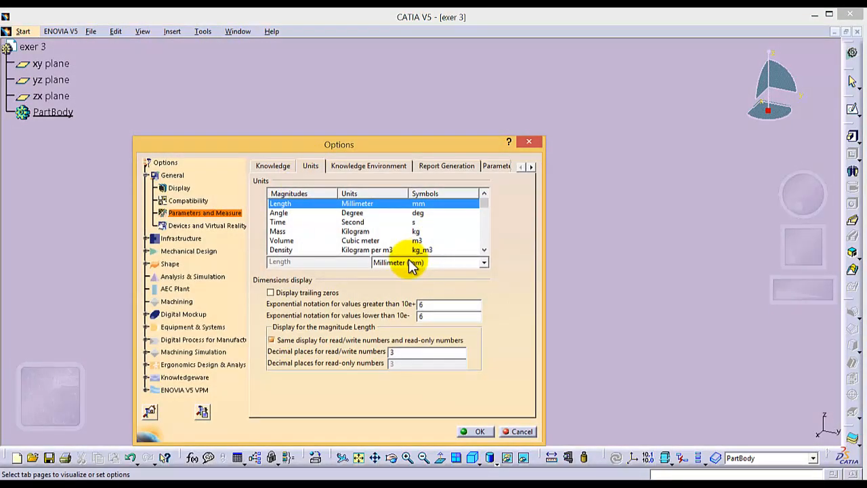
{"action": "left_click", "coordinate": [477, 432]}
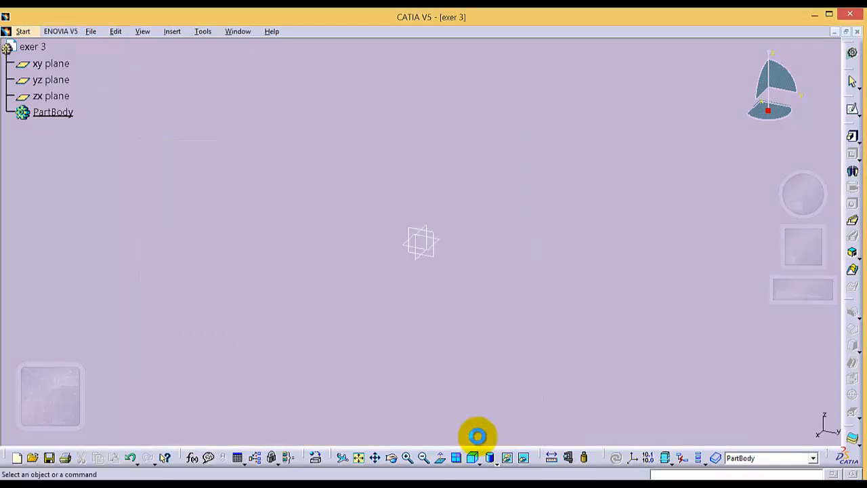
- Start a sketch on the yz plane and draw a vertical construction line upward from the origin
{"action": "left_click", "coordinate": [63, 83]}
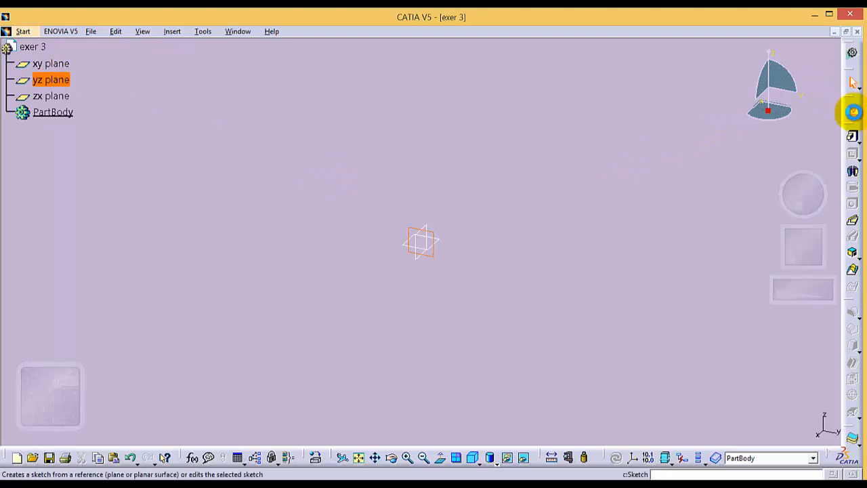
{"action": "left_click", "coordinate": [853, 110]}
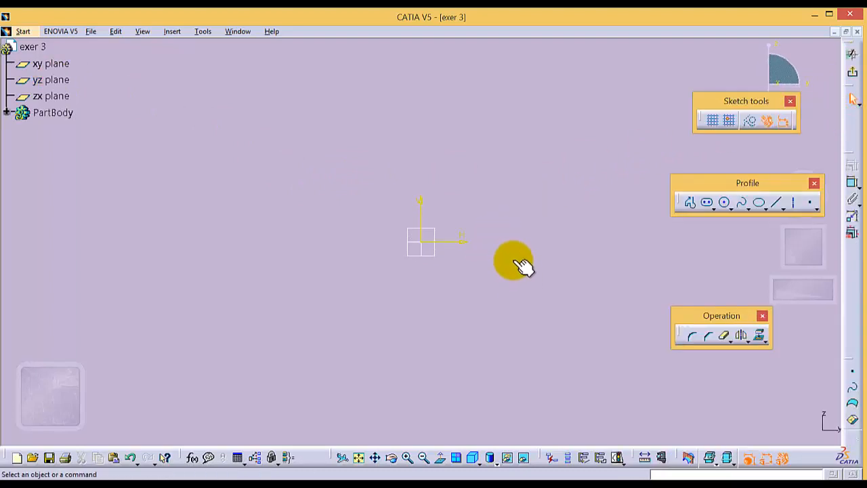
{"action": "left_click", "coordinate": [777, 200]}
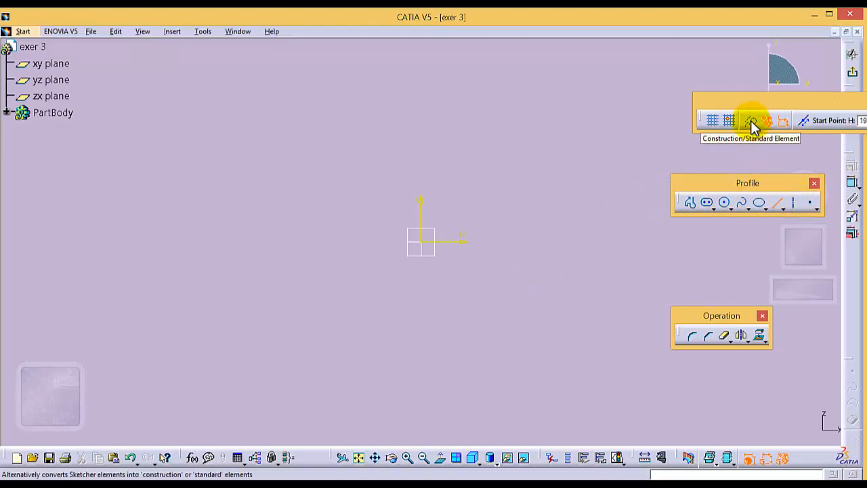
{"action": "left_click", "coordinate": [752, 123]}
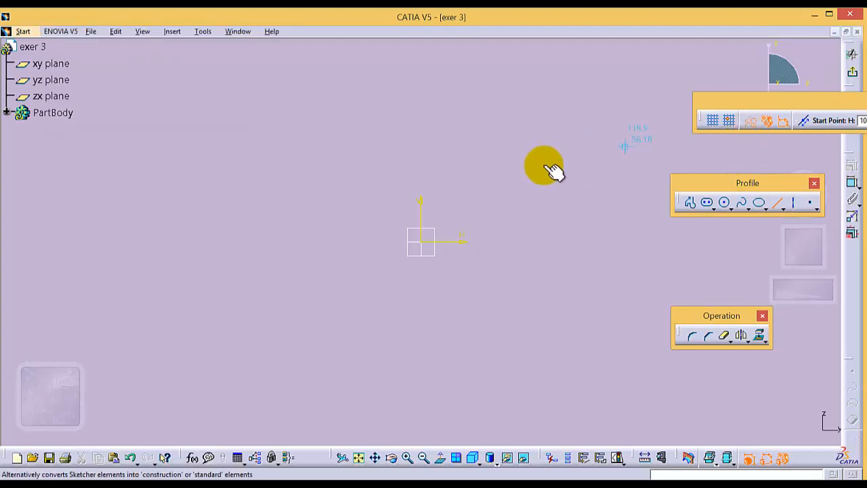
{"action": "left_click", "coordinate": [421, 241]}
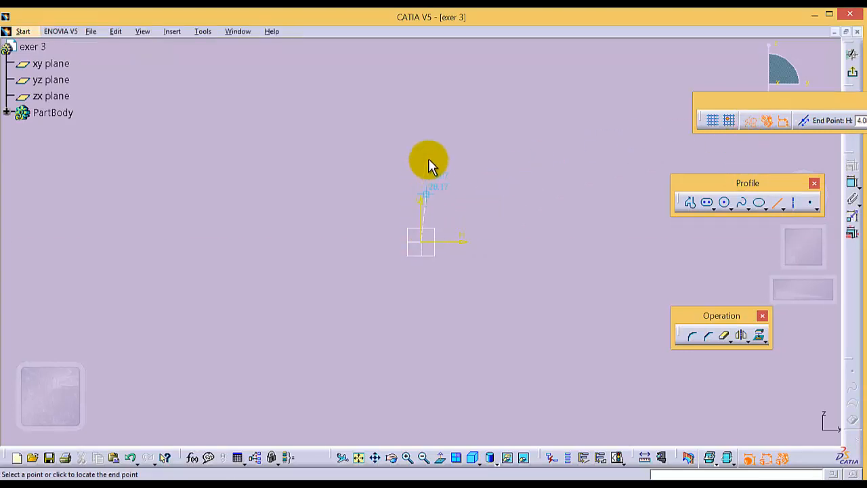
{"action": "left_click", "coordinate": [419, 98]}
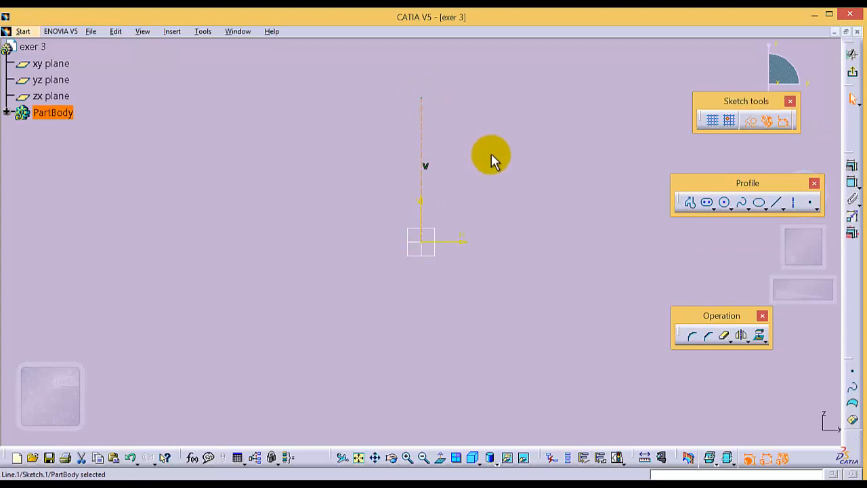
- Return to standard geometry mode for new elements while keeping the vertical line as a construction element
{"action": "left_click", "coordinate": [751, 122]}
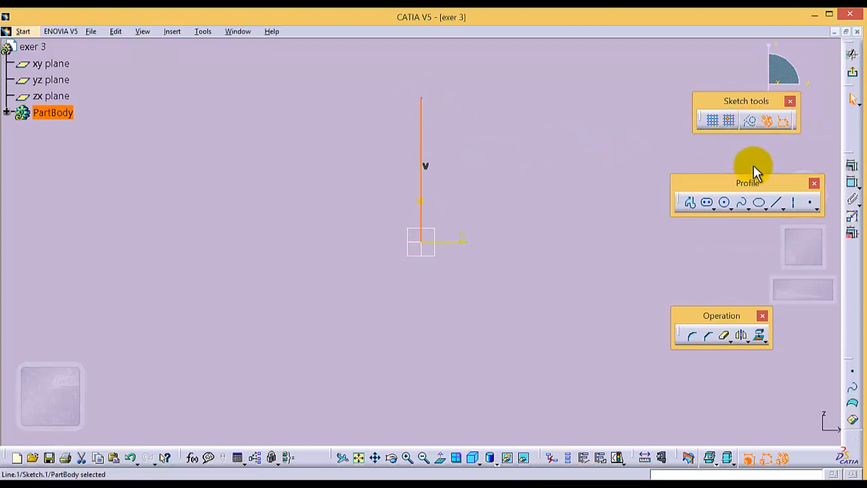
{"action": "left_click", "coordinate": [758, 125]}
{"action": "left_click", "coordinate": [532, 171]}
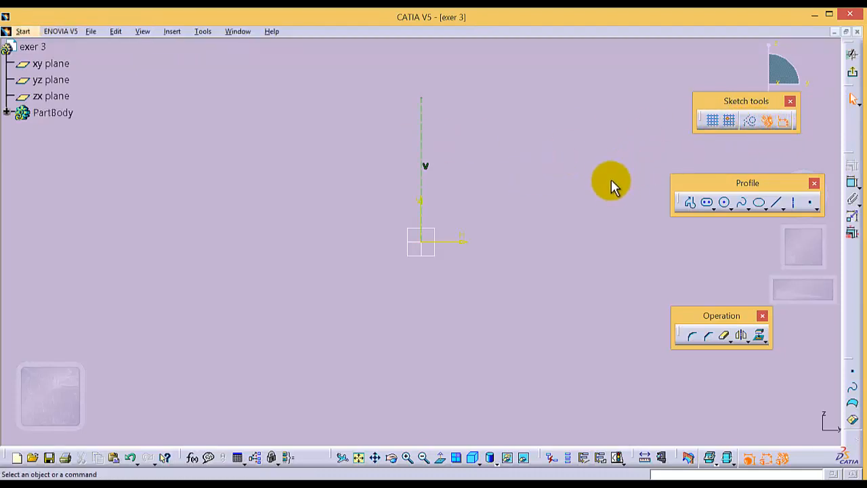
- Draw a circle about 25 mm in diameter centred on the construction line near its upper end
{"action": "left_click", "coordinate": [726, 203]}
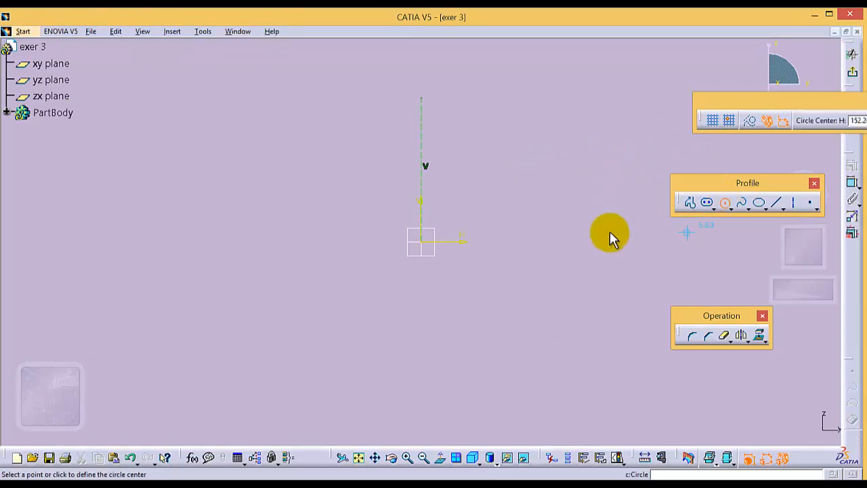
{"action": "left_click", "coordinate": [421, 129]}
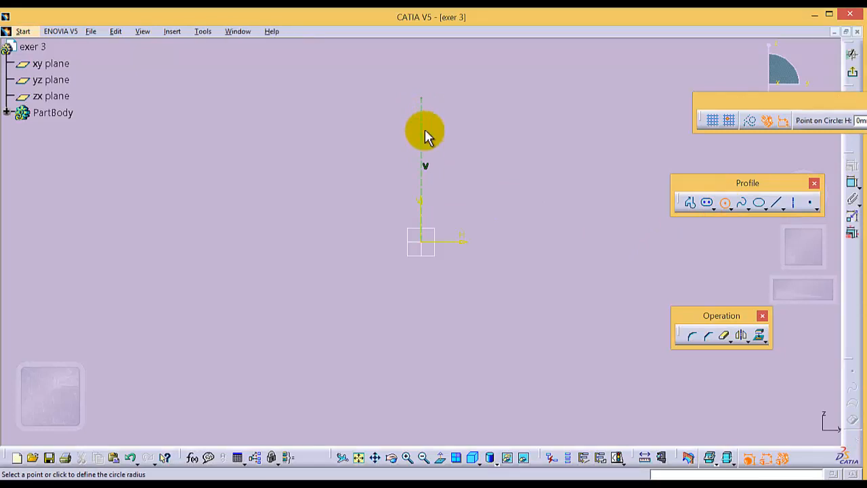
{"action": "left_click", "coordinate": [441, 139]}
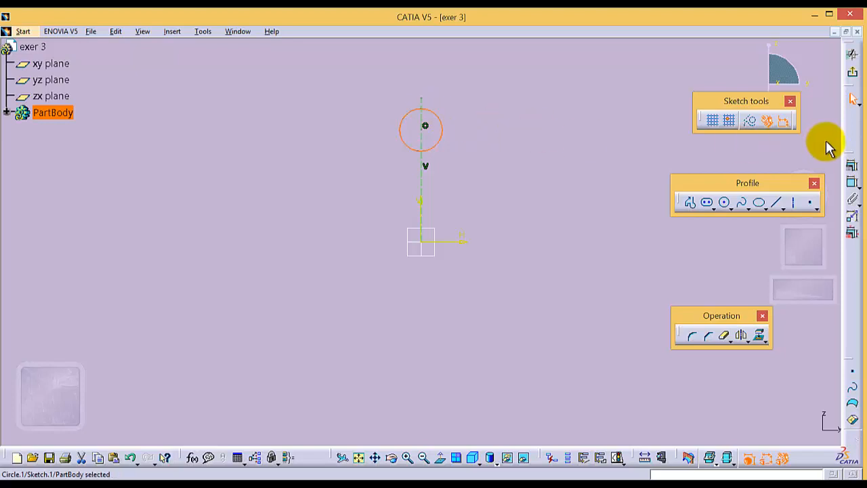
- Dimension the circle by radius instead of diameter and set the radius to 60 mm
{"action": "left_click", "coordinate": [852, 183]}
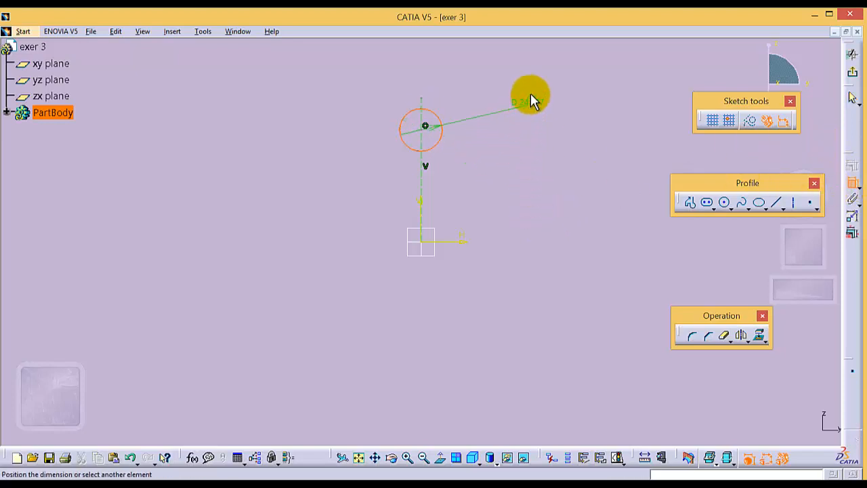
{"action": "left_click", "coordinate": [479, 70]}
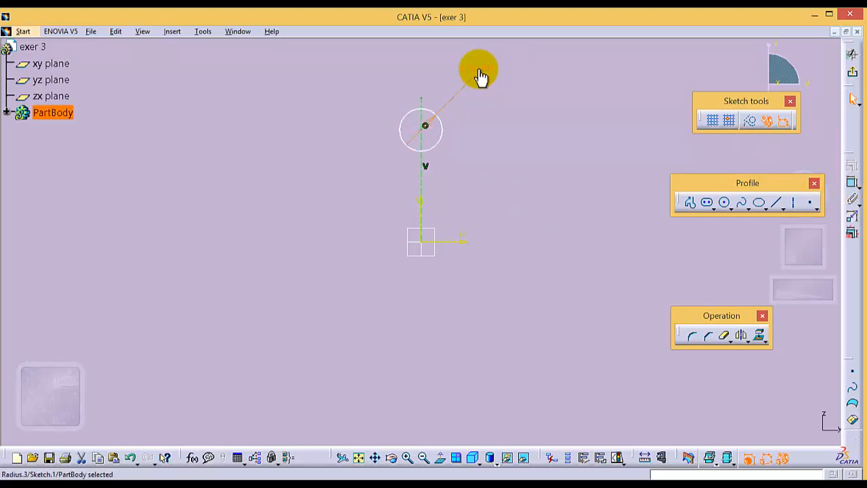
{"action": "double_click", "coordinate": [479, 70]}
{"action": "left_click", "coordinate": [586, 127]}
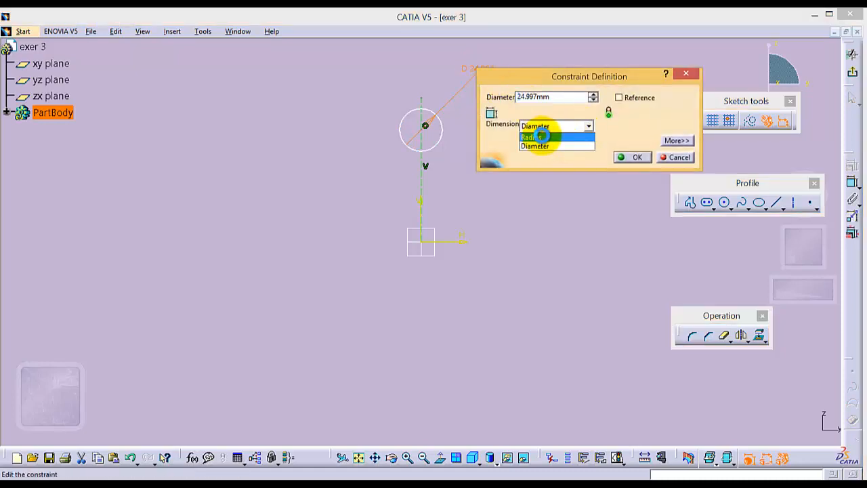
{"action": "left_click", "coordinate": [540, 137]}
{"action": "double_click", "coordinate": [550, 97]}
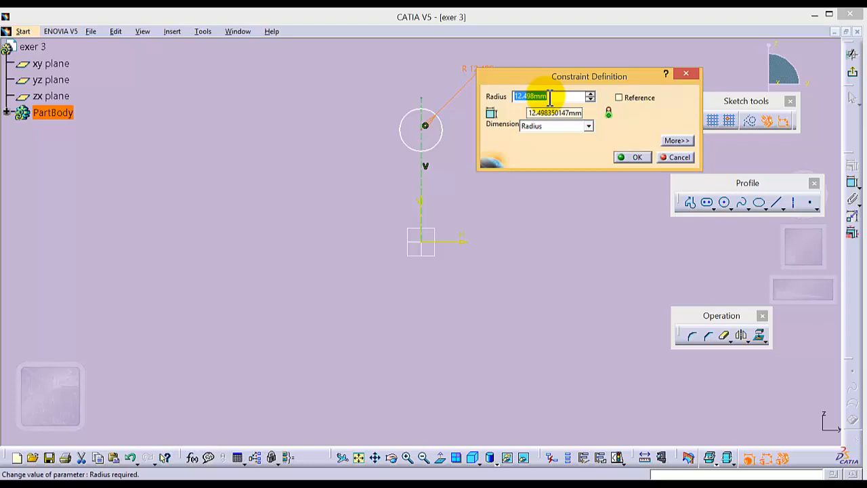
{"action": "type", "text": "60"}
{"action": "key", "text": "Return"}
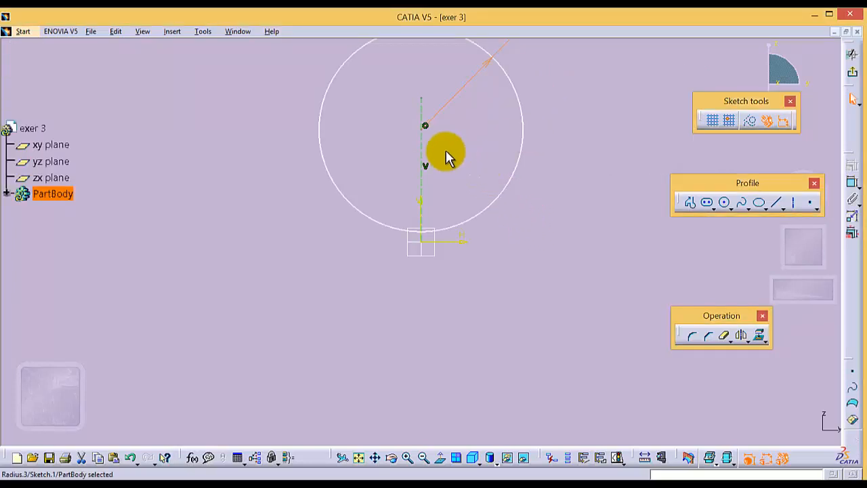
- Move the circle farther up the vertical axis and extend the construction line's upper end above it
{"action": "left_click", "coordinate": [376, 458]}
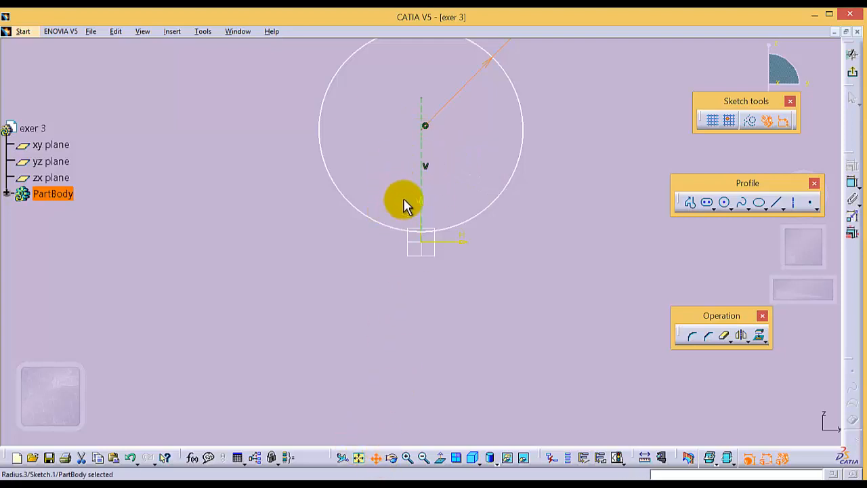
{"action": "left_click_drag", "start_coordinate": [405, 183], "coordinate": [382, 286]}
{"action": "left_click", "coordinate": [453, 237]}
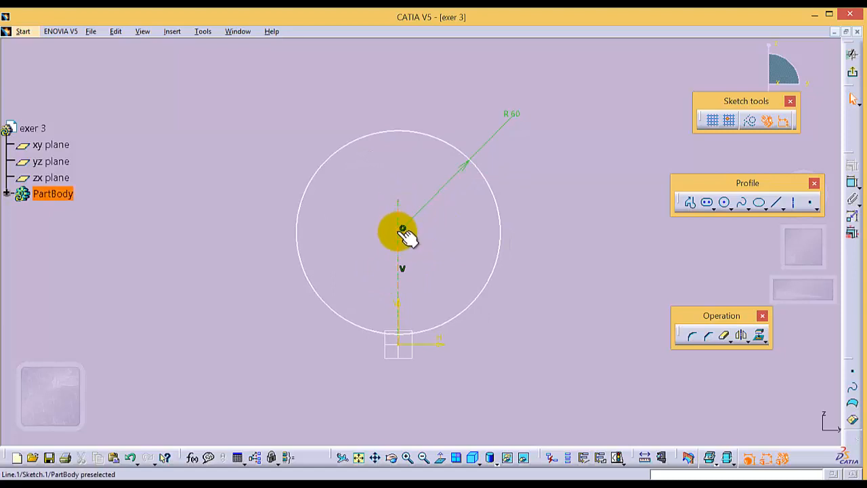
{"action": "left_click_drag", "start_coordinate": [402, 228], "coordinate": [403, 133]}
{"action": "left_click", "coordinate": [415, 343]}
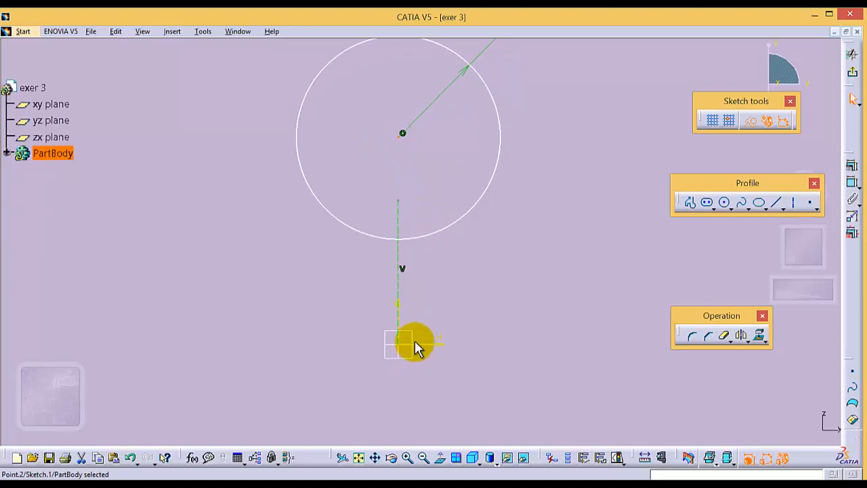
{"action": "left_click", "coordinate": [375, 458]}
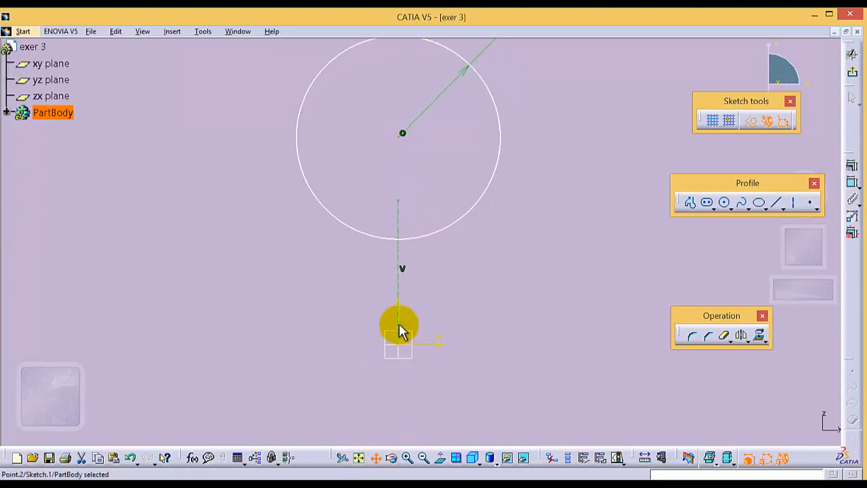
{"action": "left_click_drag", "start_coordinate": [370, 277], "coordinate": [358, 414]}
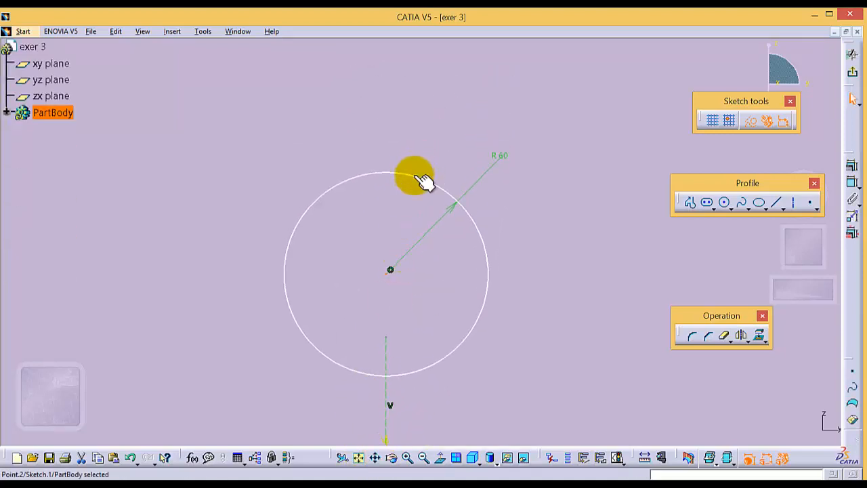
{"action": "left_click_drag", "start_coordinate": [414, 176], "coordinate": [421, 78]}
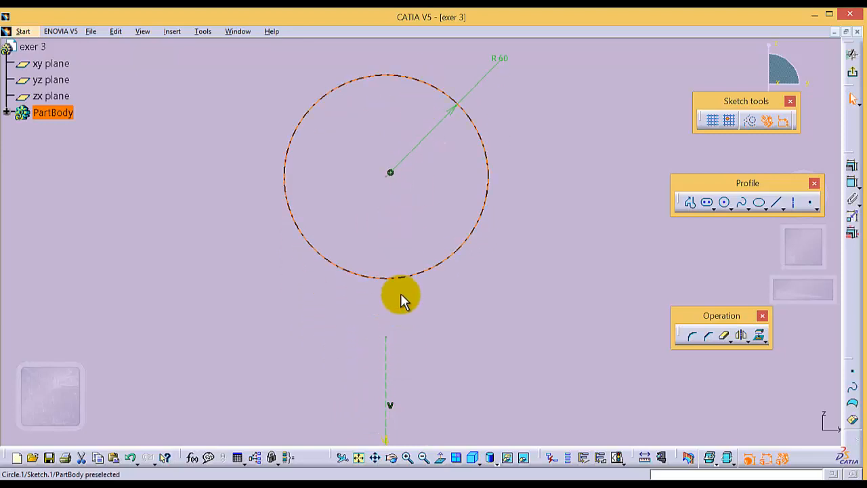
{"action": "left_click", "coordinate": [418, 51]}
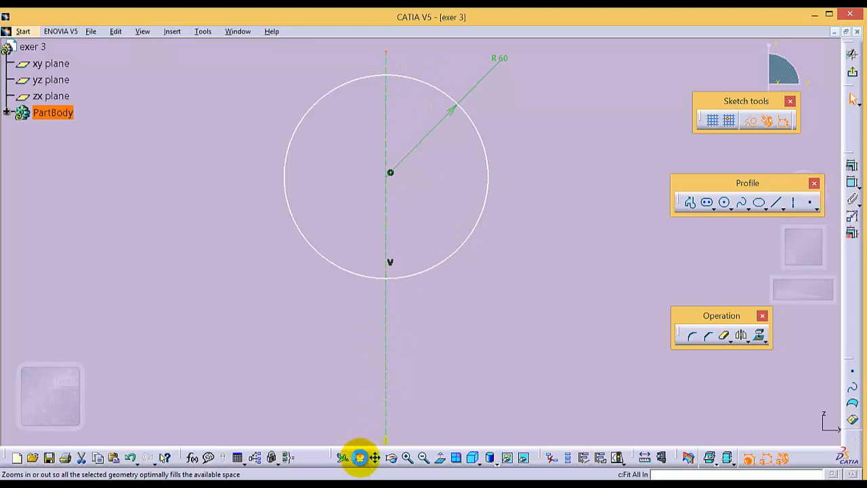
{"action": "left_click", "coordinate": [360, 457]}
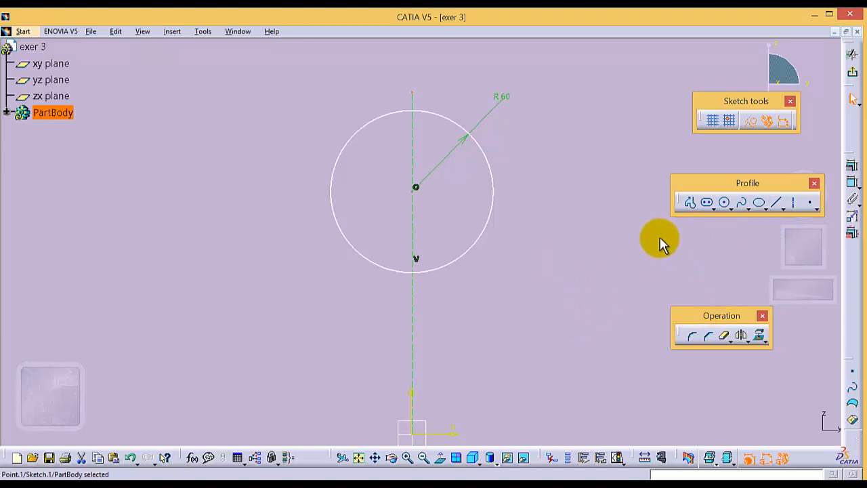
- Draw a connected five-line left-half outline from the circle's left side to the construction line, with two slanted sides and a bottom edge about 128 mm long
{"action": "left_click", "coordinate": [777, 201]}
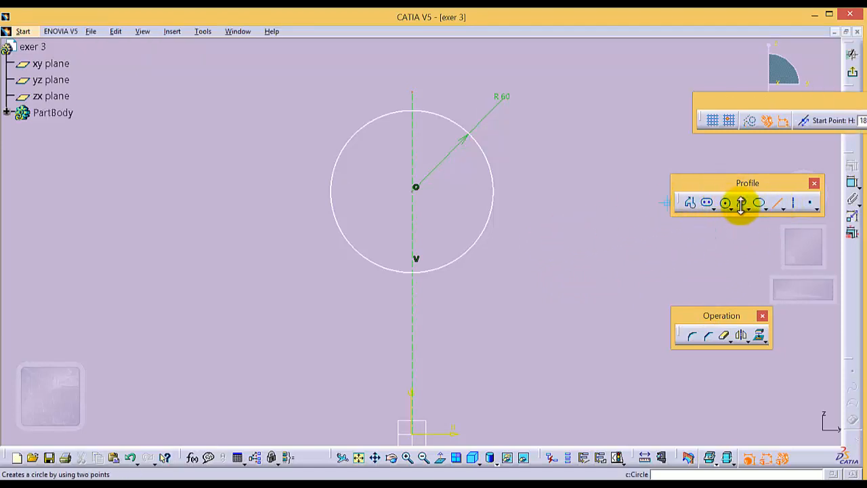
{"action": "left_click", "coordinate": [691, 204]}
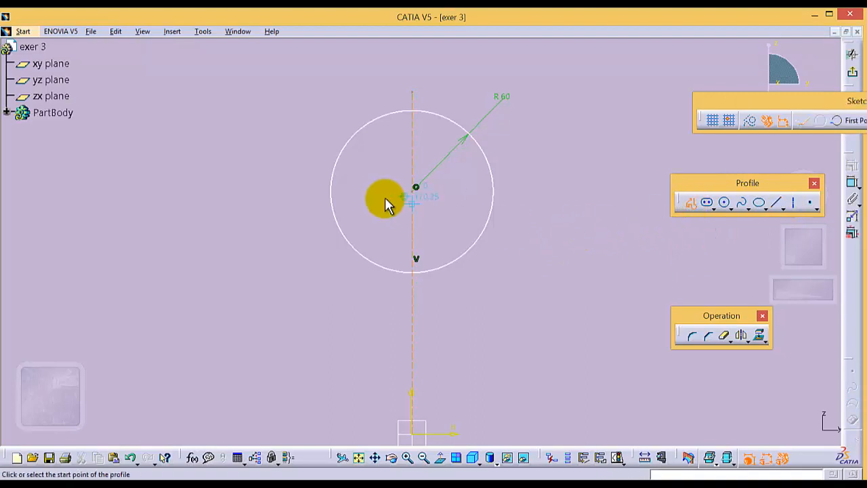
{"action": "left_click", "coordinate": [334, 189]}
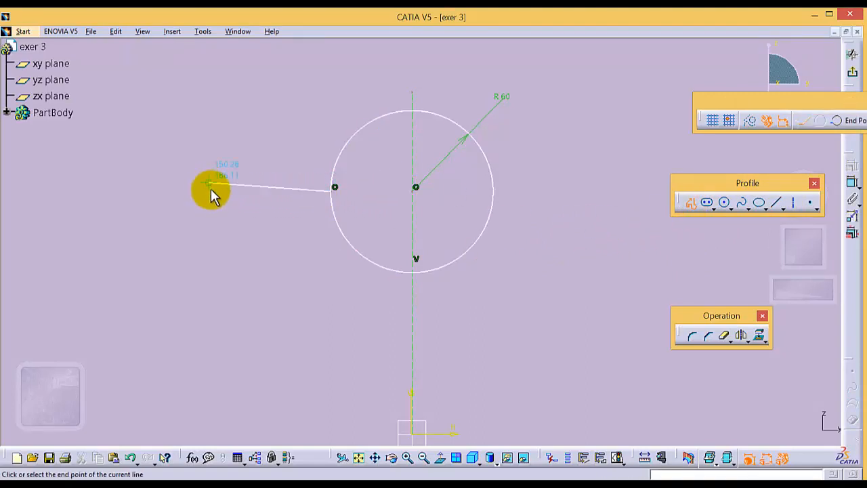
{"action": "left_click", "coordinate": [211, 191]}
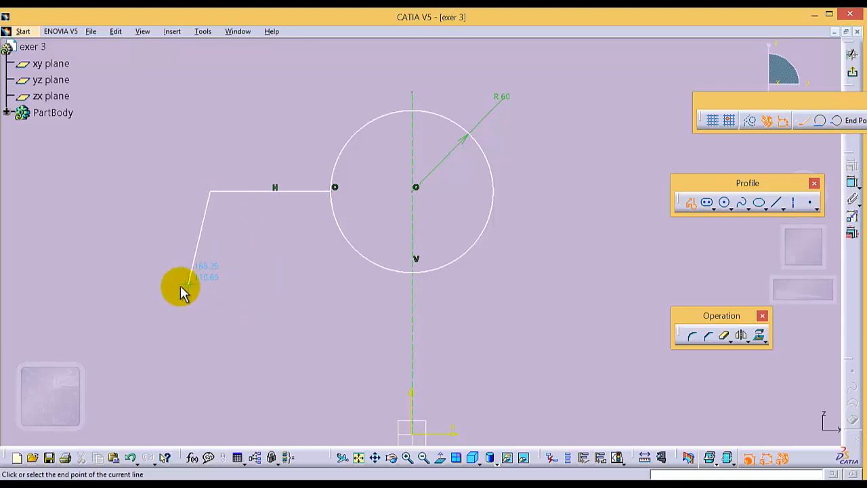
{"action": "left_click", "coordinate": [162, 296]}
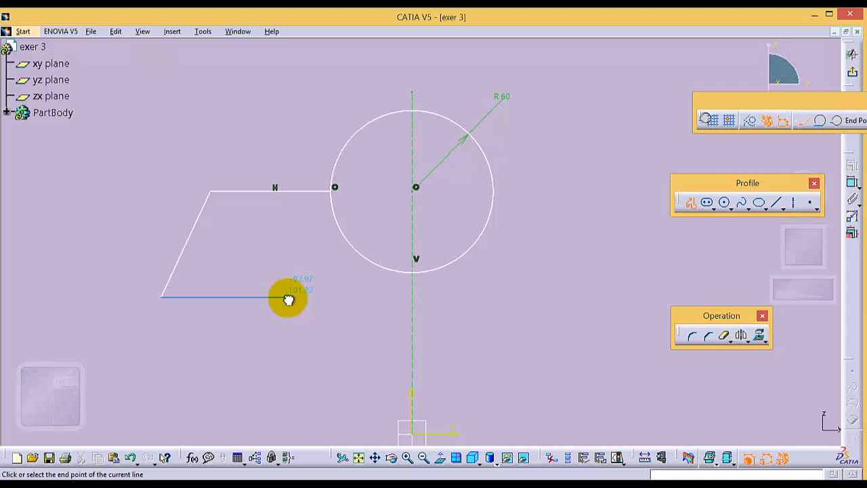
{"action": "left_click", "coordinate": [287, 297]}
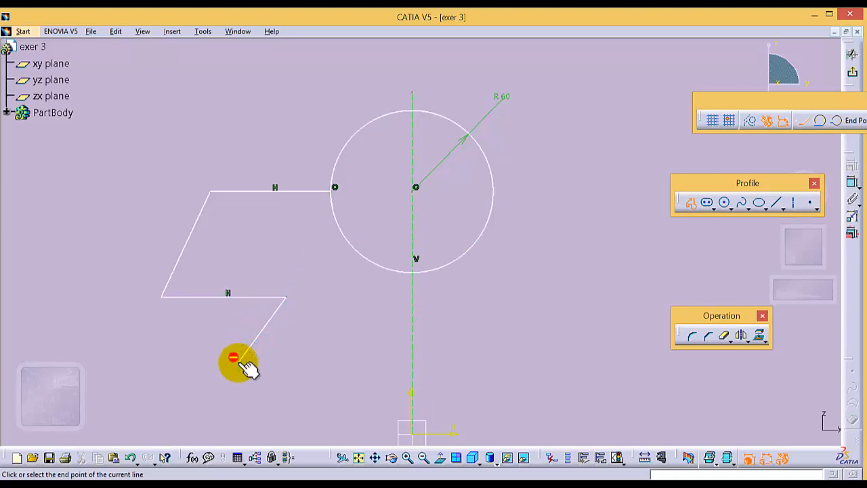
{"action": "left_click", "coordinate": [239, 362]}
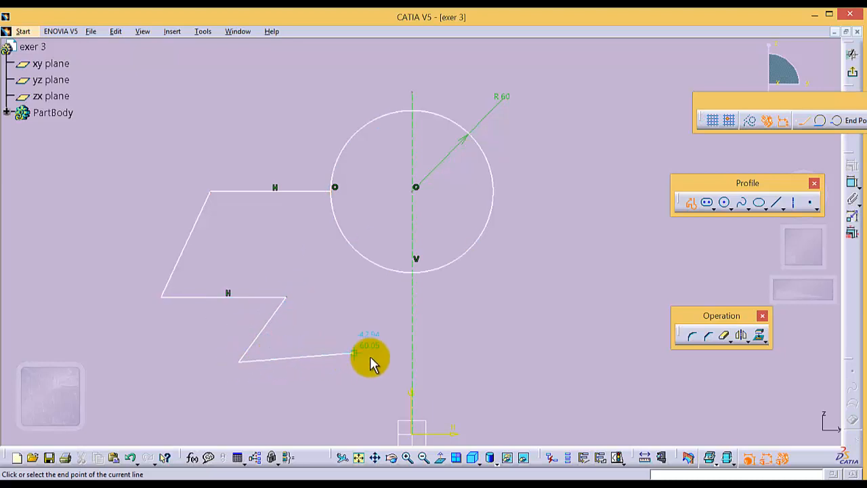
{"action": "left_click", "coordinate": [413, 359]}
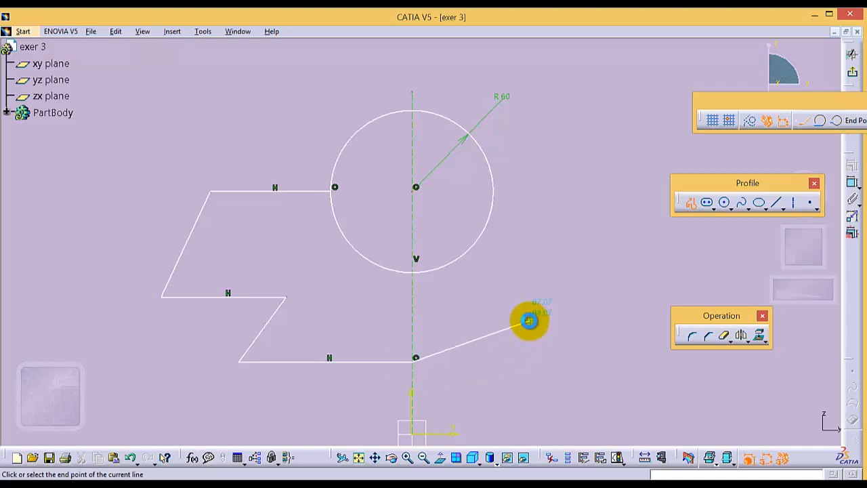
{"action": "key", "text": "Escape"}
{"action": "key", "text": "Escape"}
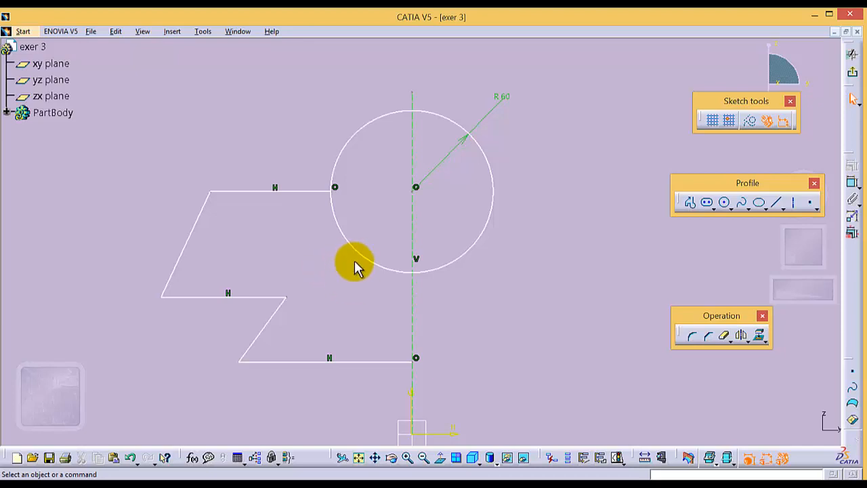
- Dimension the horizontal distance from the bottom edge's left corner to the vertical construction line and set it to 300/2 (150 mm)
{"action": "left_click", "coordinate": [376, 461]}
{"action": "left_click_drag", "start_coordinate": [393, 395], "coordinate": [405, 307]}
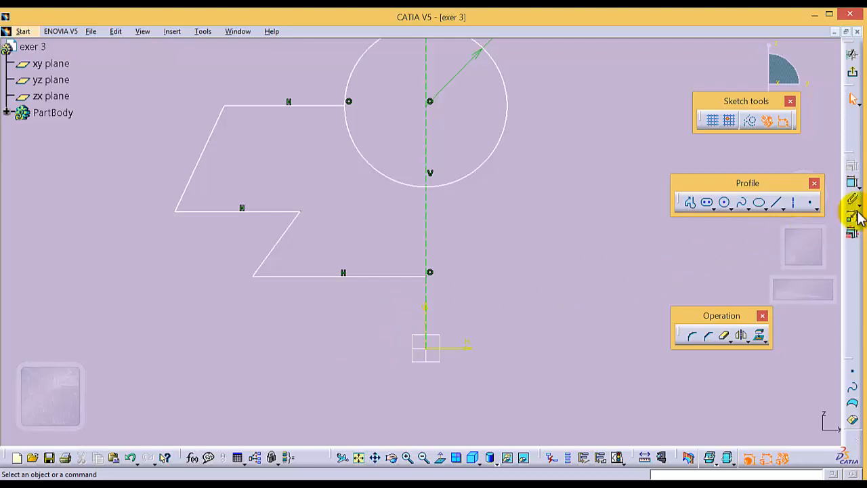
{"action": "left_click", "coordinate": [252, 275]}
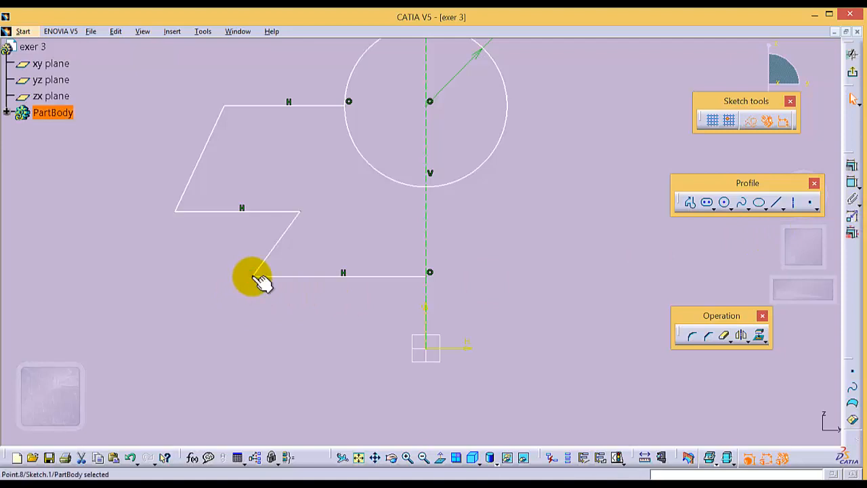
{"action": "left_click", "coordinate": [425, 291], "text": "ctrl"}
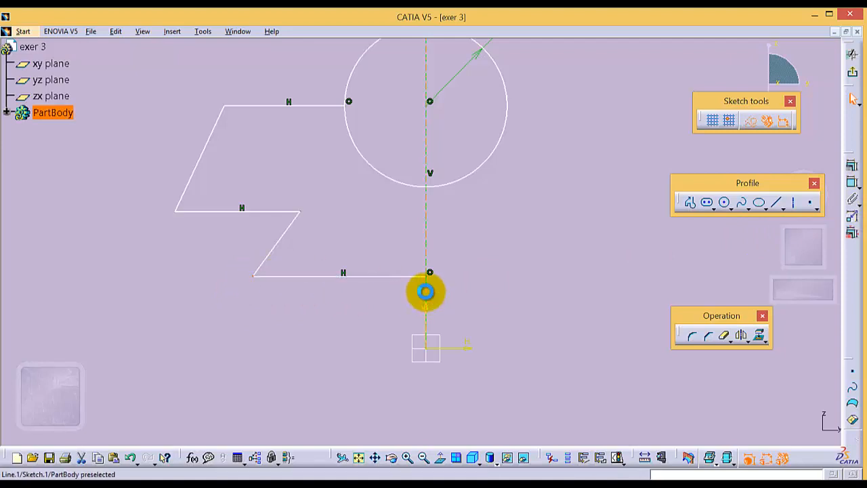
{"action": "left_click", "coordinate": [853, 184]}
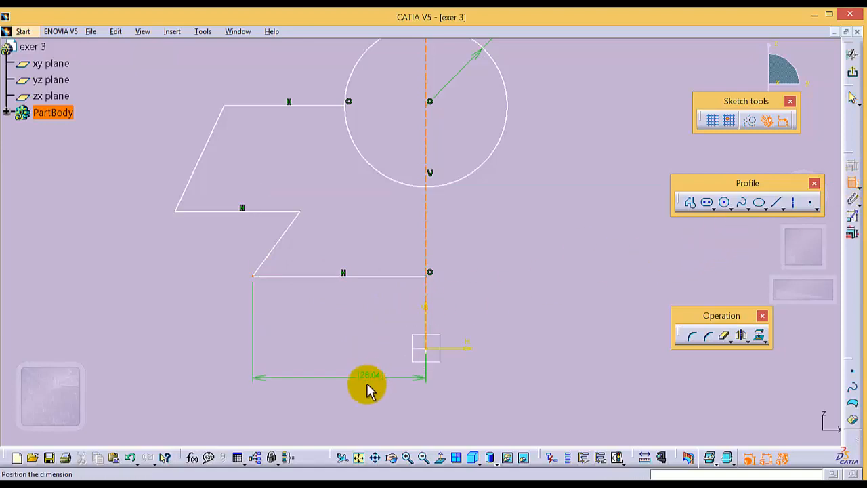
{"action": "left_click", "coordinate": [346, 425]}
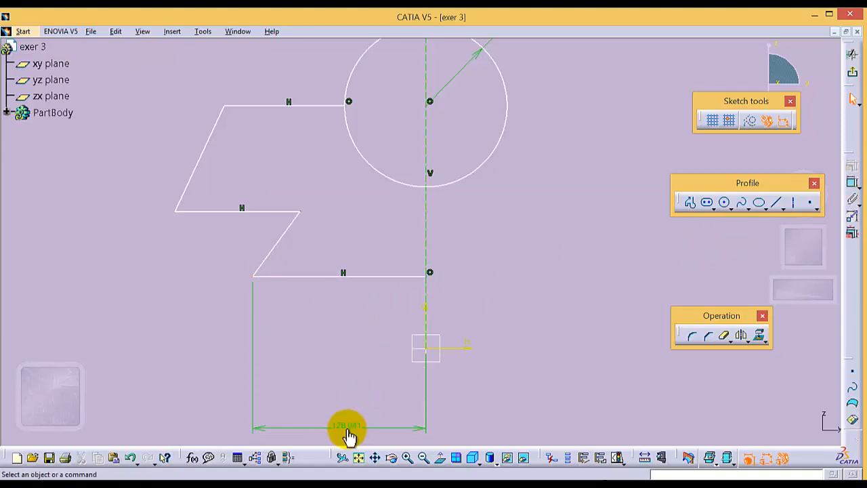
{"action": "double_click", "coordinate": [347, 427]}
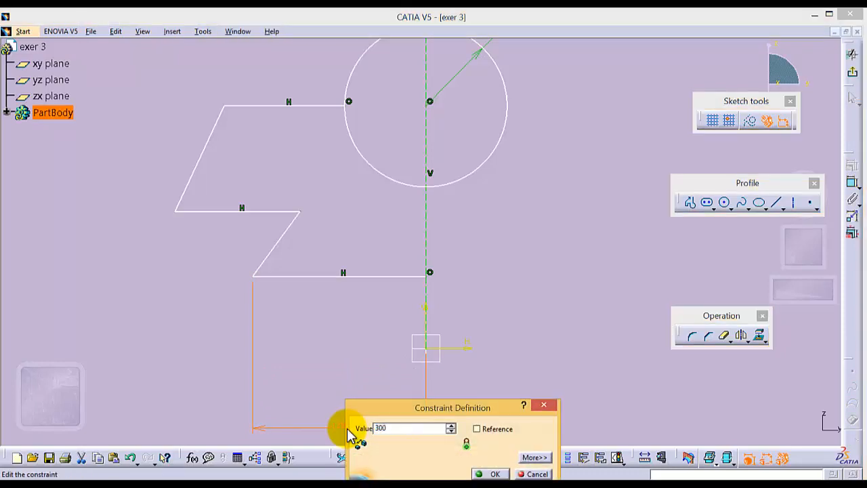
{"action": "type", "text": "300/2"}
{"action": "key", "text": "Return"}
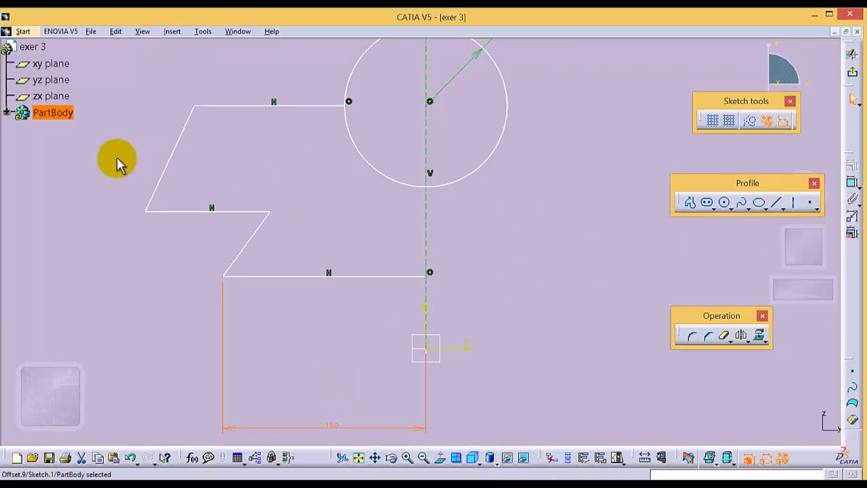
- Dimension the distance from the outline's outermost left corner to the vertical construction line and set it to 500/2 (250 mm)
{"action": "left_click", "coordinate": [144, 211]}
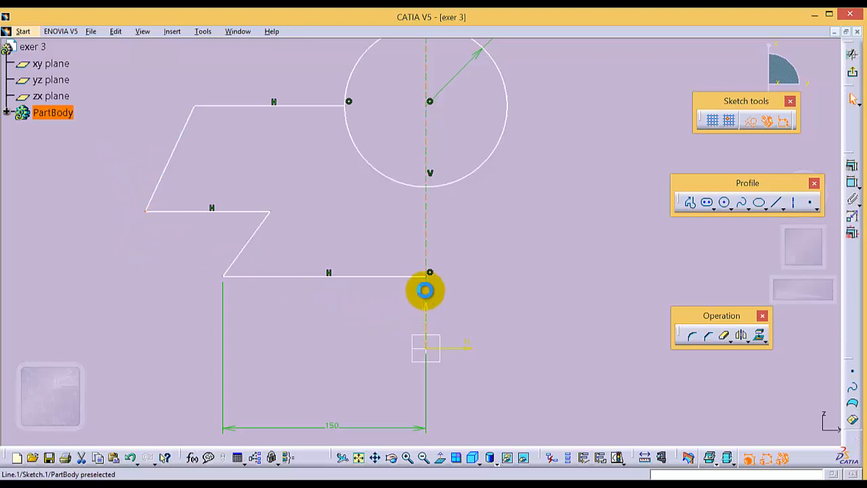
{"action": "left_click", "coordinate": [854, 183]}
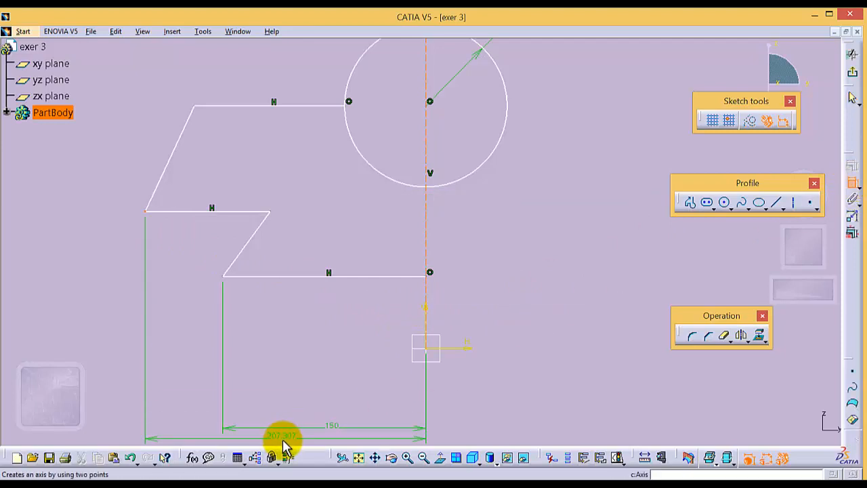
{"action": "left_click", "coordinate": [291, 442]}
{"action": "double_click", "coordinate": [290, 442]}
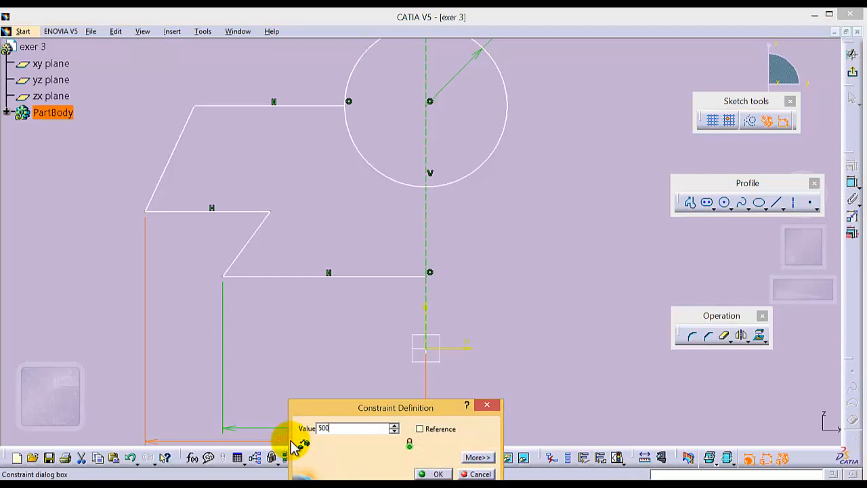
{"action": "type", "text": "500/2"}
{"action": "key", "text": "Return"}
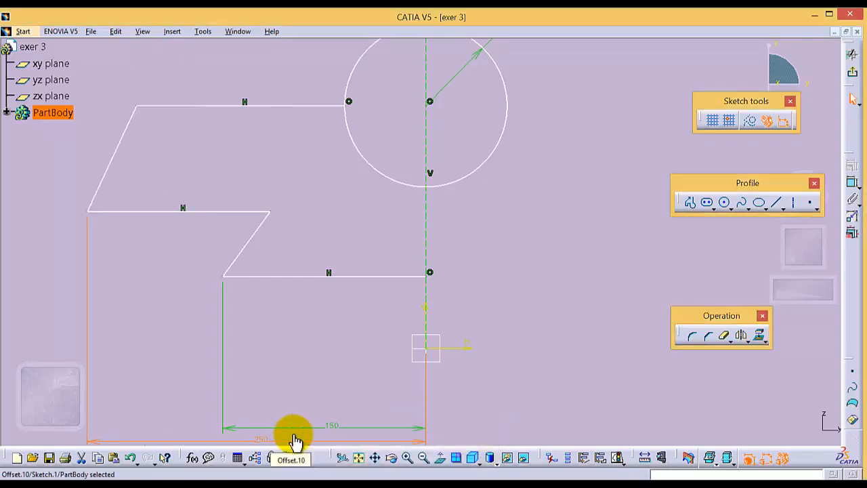
- Dimension the angle between the middle horizontal line and the lower slanted line and set it to 60 degrees
{"action": "left_click", "coordinate": [240, 211]}
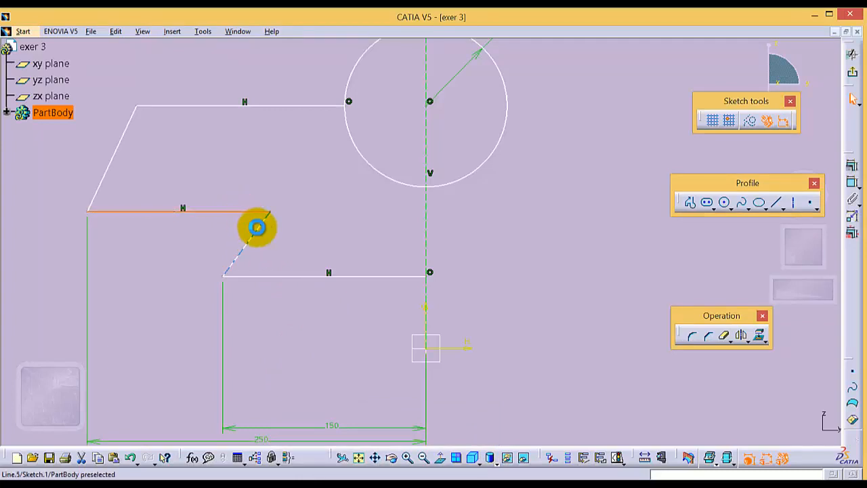
{"action": "left_click", "coordinate": [259, 227], "text": "ctrl"}
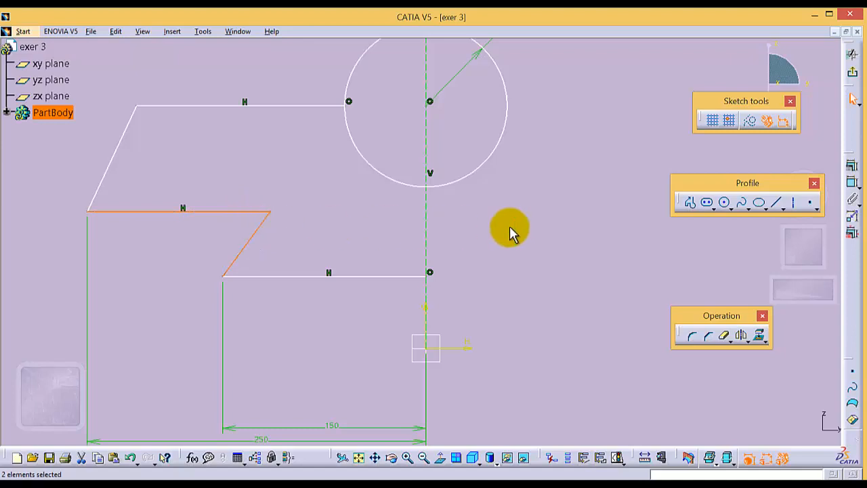
{"action": "left_click", "coordinate": [854, 185]}
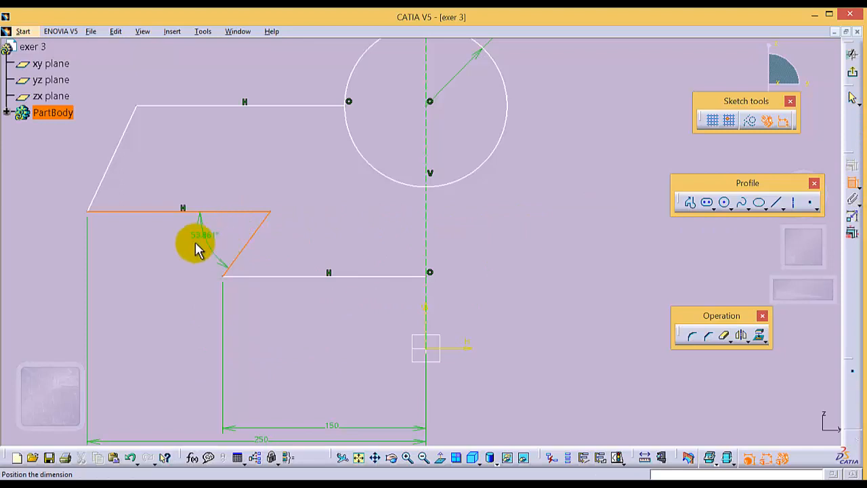
{"action": "left_click", "coordinate": [211, 235]}
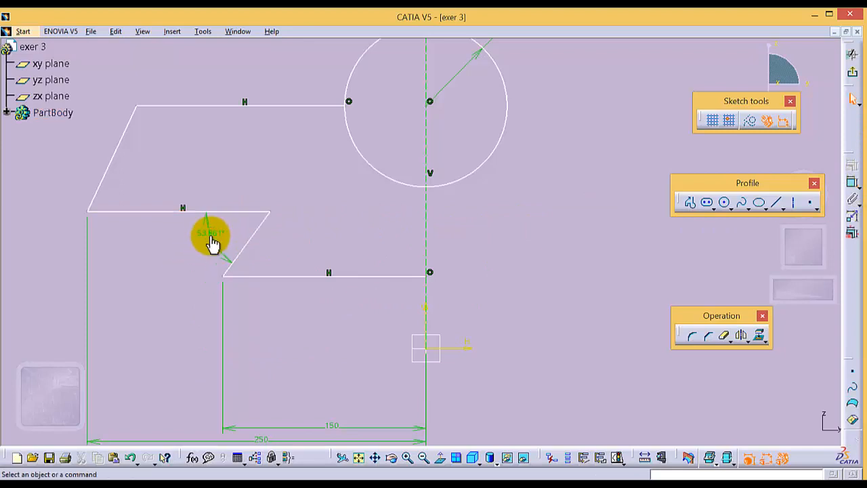
{"action": "double_click", "coordinate": [211, 242]}
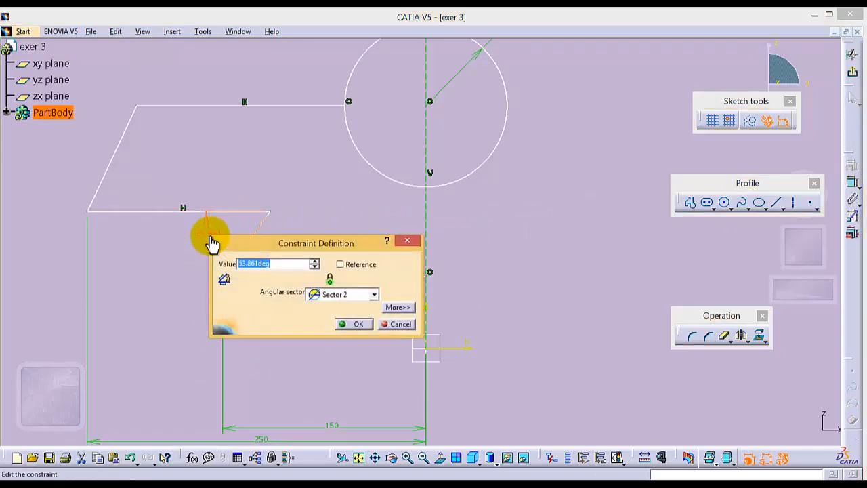
{"action": "type", "text": "60"}
{"action": "key", "text": "Return"}
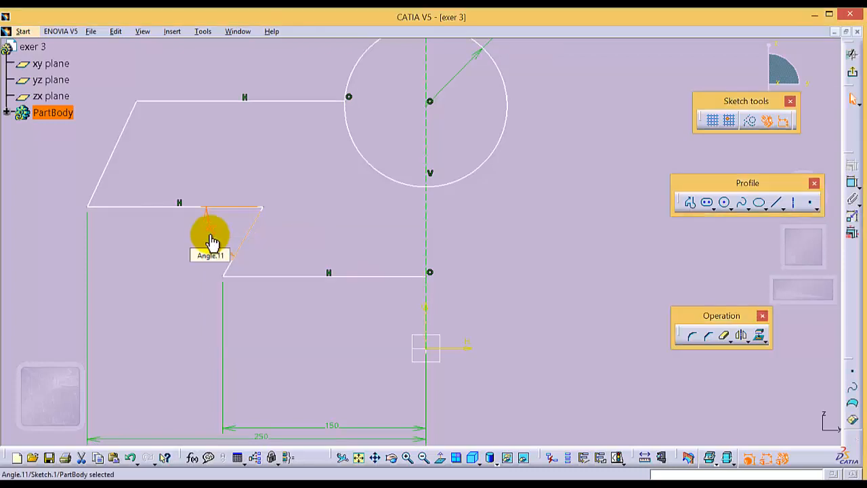
{"action": "left_click", "coordinate": [176, 257]}
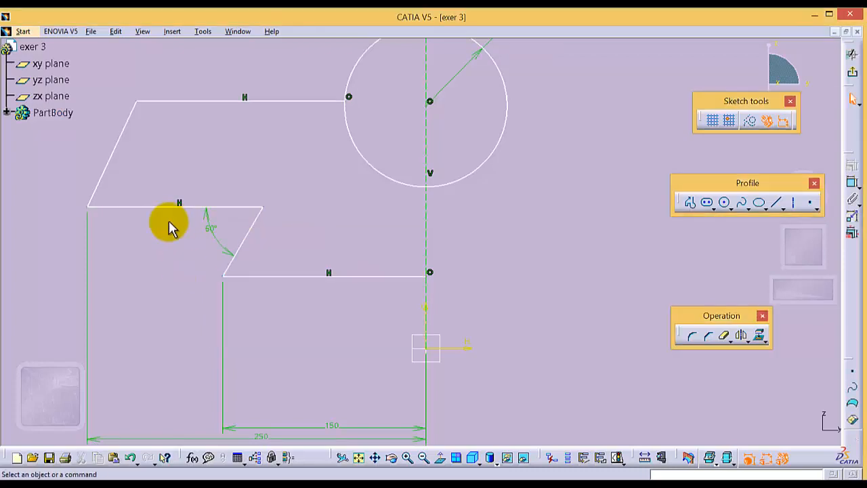
- Dimension the vertical distance between the middle horizontal line and the bottom edge and set it to 60 mm
{"action": "left_click", "coordinate": [227, 206]}
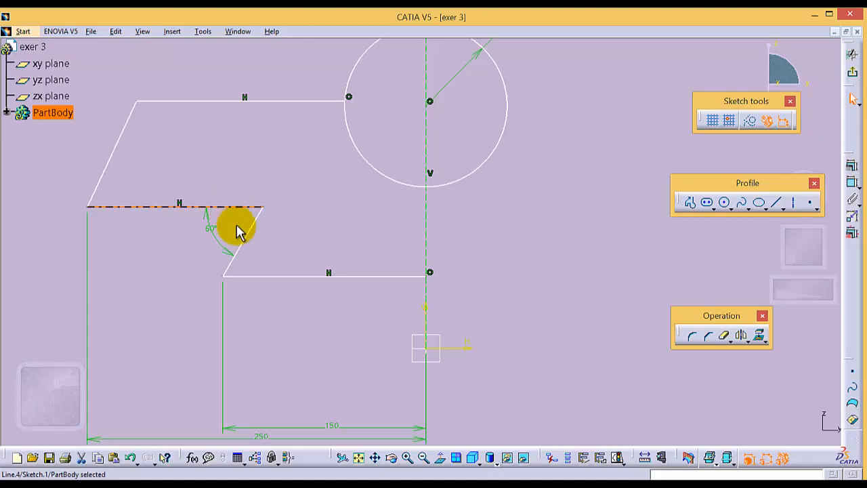
{"action": "left_click", "coordinate": [287, 273], "text": "ctrl"}
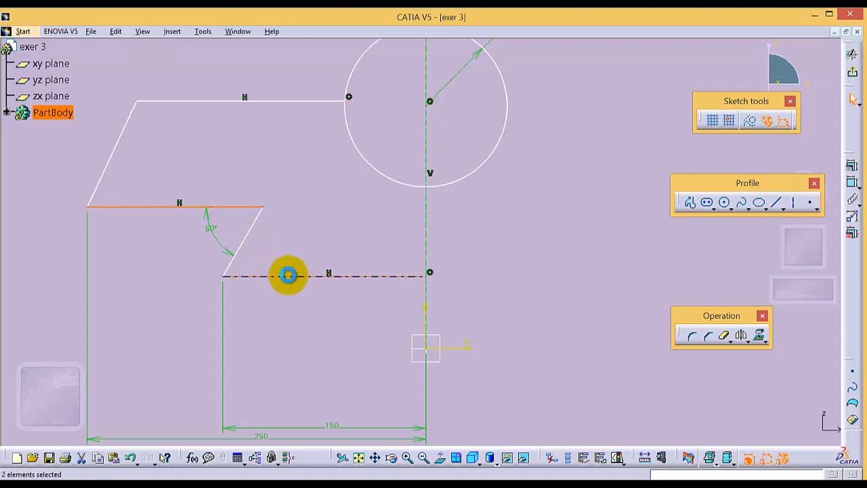
{"action": "left_click", "coordinate": [852, 183]}
{"action": "left_click", "coordinate": [156, 249]}
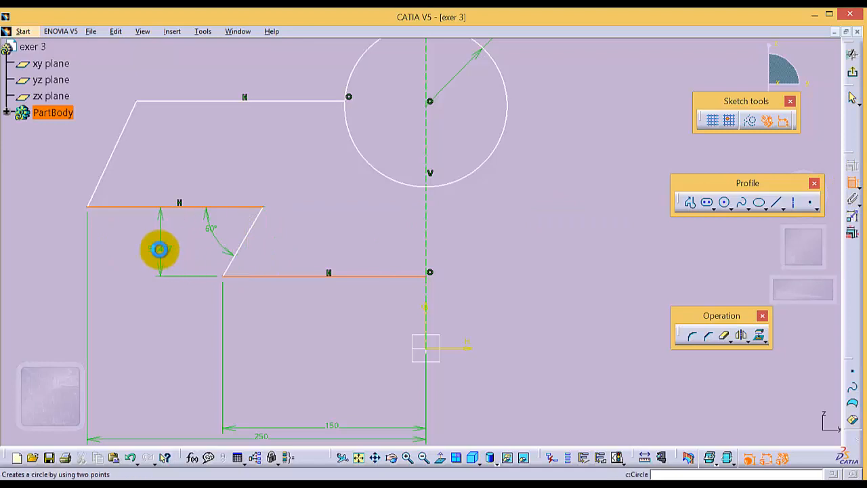
{"action": "double_click", "coordinate": [158, 249]}
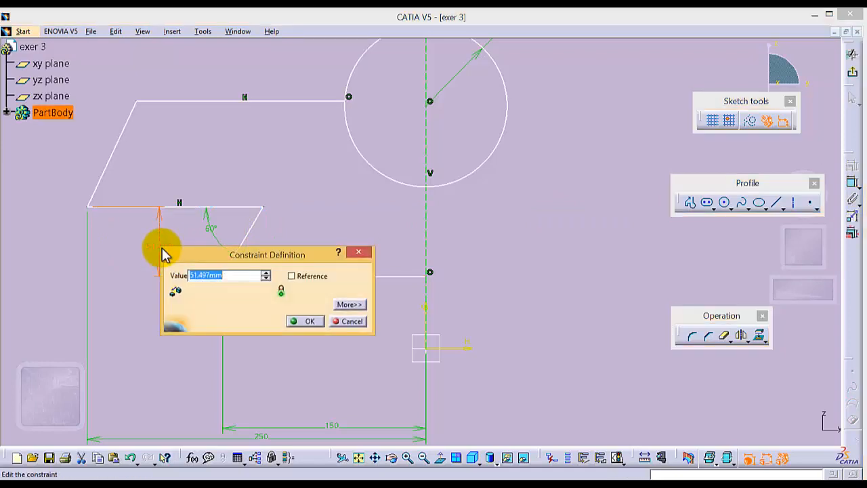
{"action": "key", "text": "Return"}
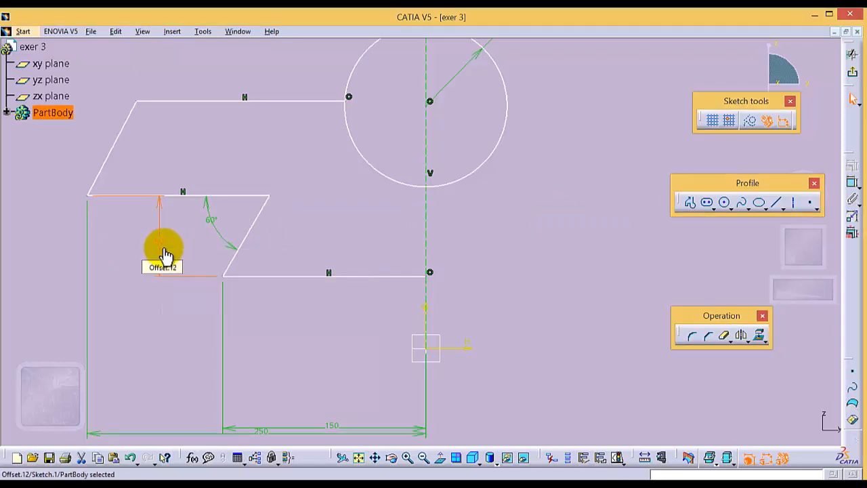
{"action": "left_click", "coordinate": [158, 345]}
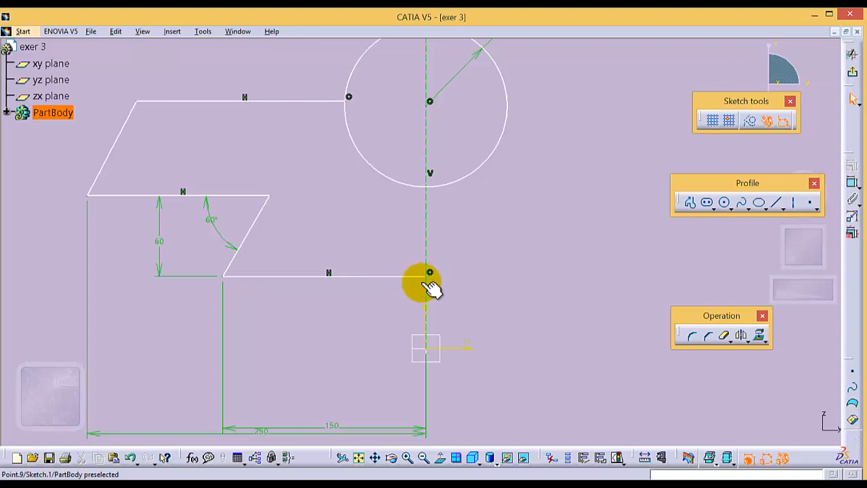
- Constrain the bottom edge's endpoint on the vertical axis to be coincident with the sketch origin
{"action": "left_click", "coordinate": [426, 348]}
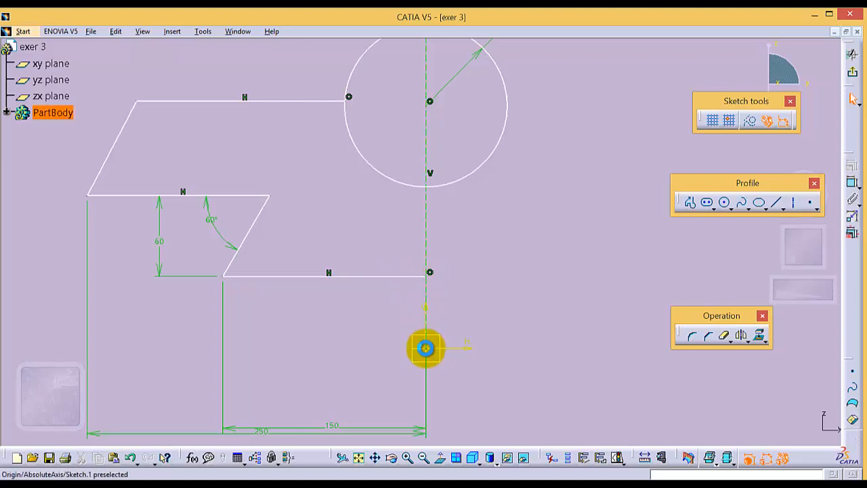
{"action": "left_click", "coordinate": [426, 274], "text": "ctrl"}
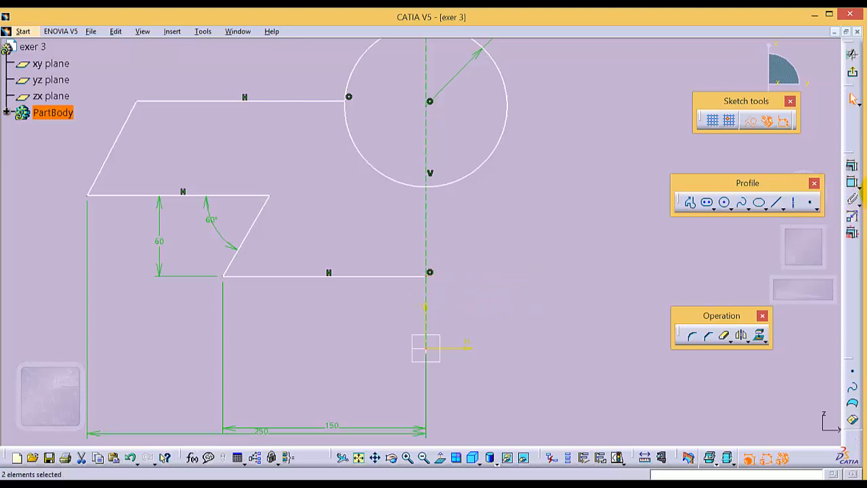
{"action": "left_click", "coordinate": [853, 168]}
{"action": "left_click", "coordinate": [852, 169]}
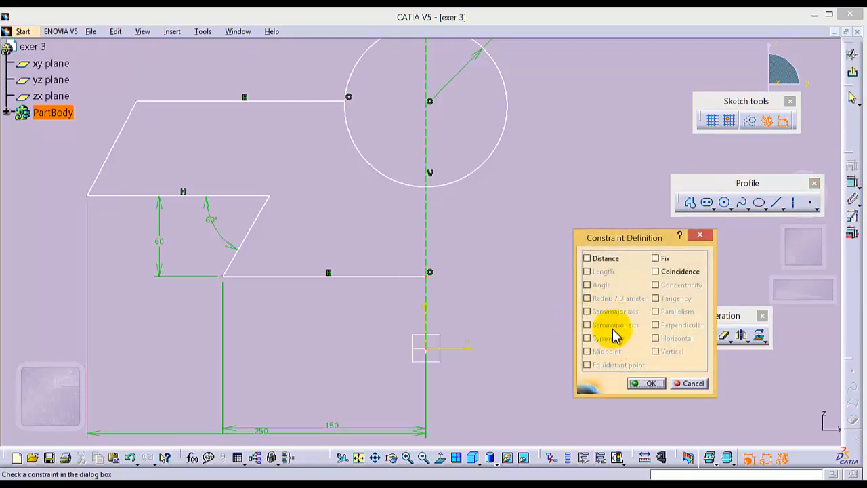
{"action": "left_click", "coordinate": [656, 272]}
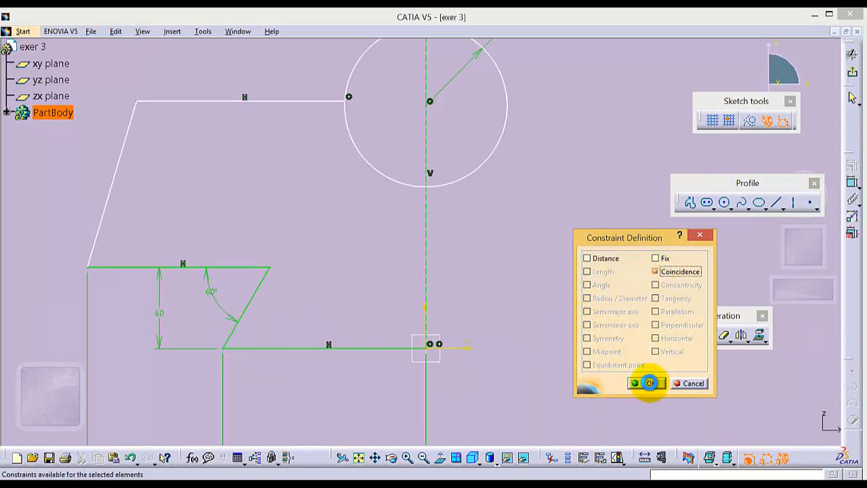
{"action": "left_click", "coordinate": [649, 383]}
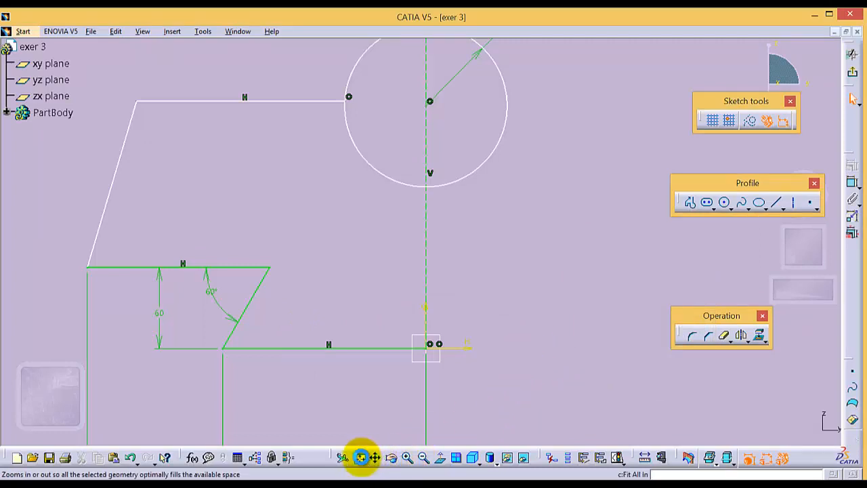
- Dimension the vertical distance between the top horizontal line and the bottom edge and set it to 259 mm
{"action": "left_click", "coordinate": [362, 457]}
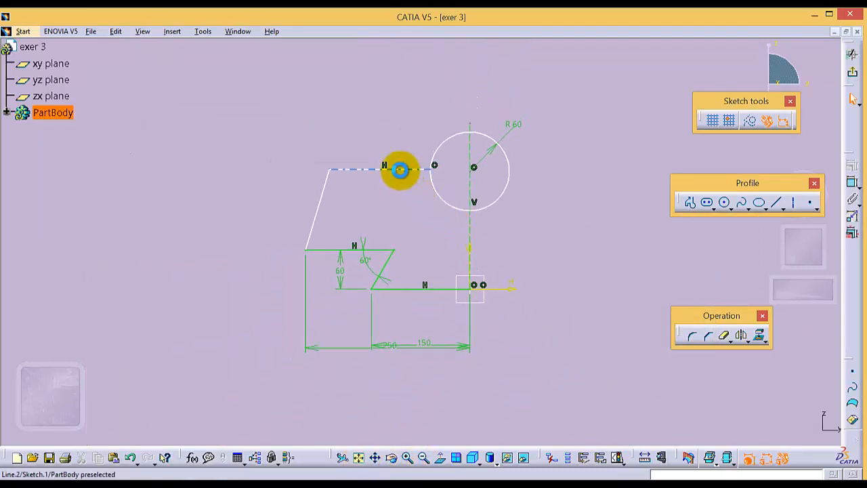
{"action": "left_click", "coordinate": [401, 170]}
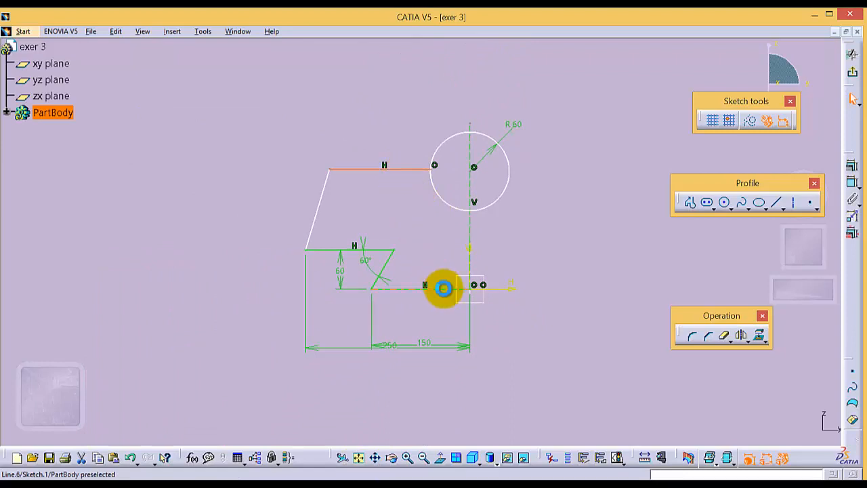
{"action": "left_click", "coordinate": [443, 288], "text": "ctrl"}
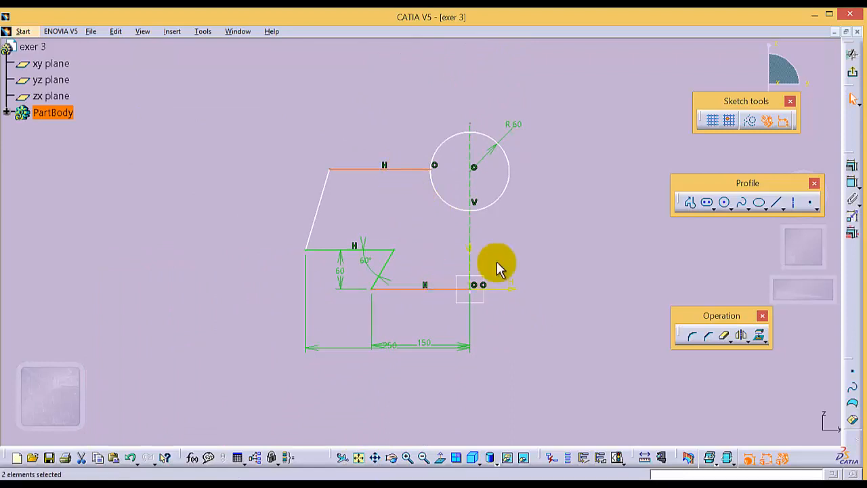
{"action": "left_click", "coordinate": [852, 183]}
{"action": "left_click", "coordinate": [229, 225]}
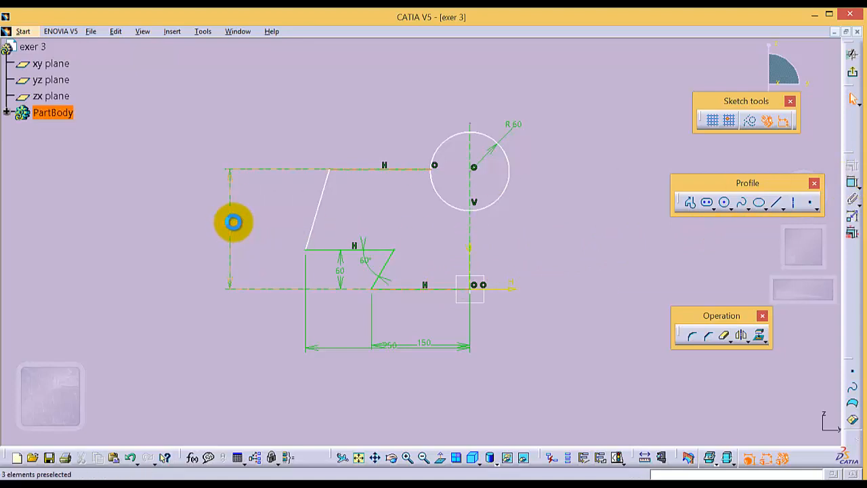
{"action": "double_click", "coordinate": [233, 222]}
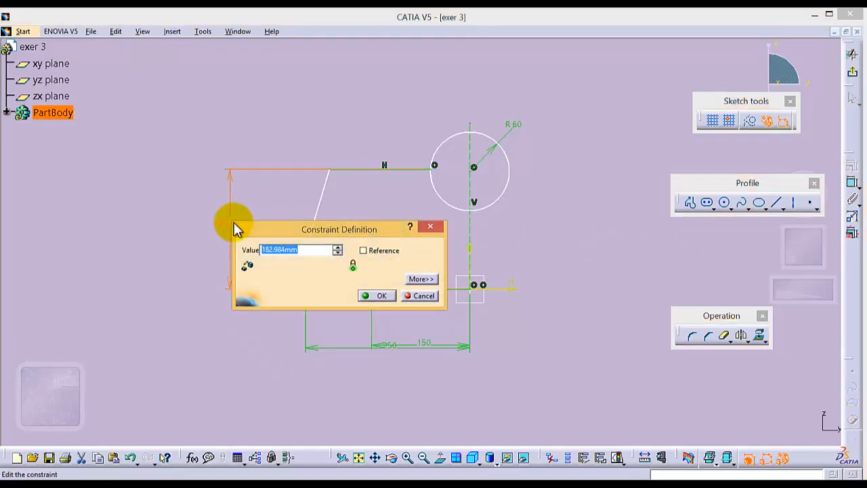
{"action": "type", "text": "259"}
{"action": "key", "text": "Return"}
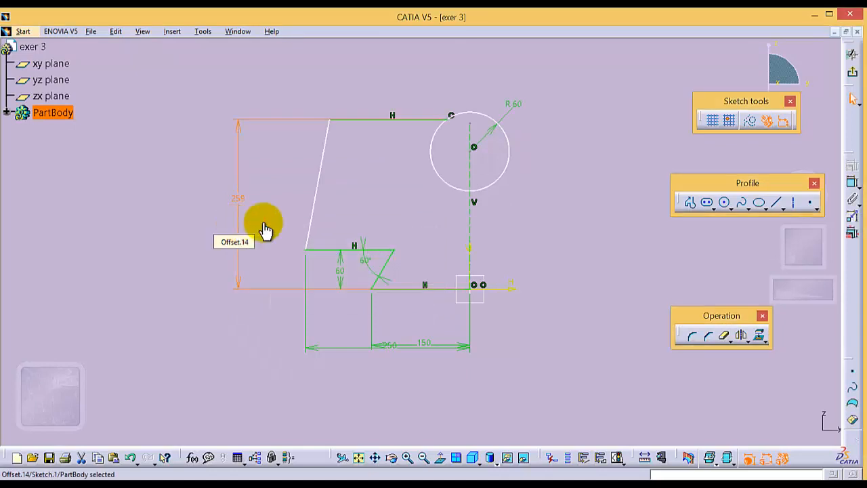
{"action": "left_click", "coordinate": [368, 200]}
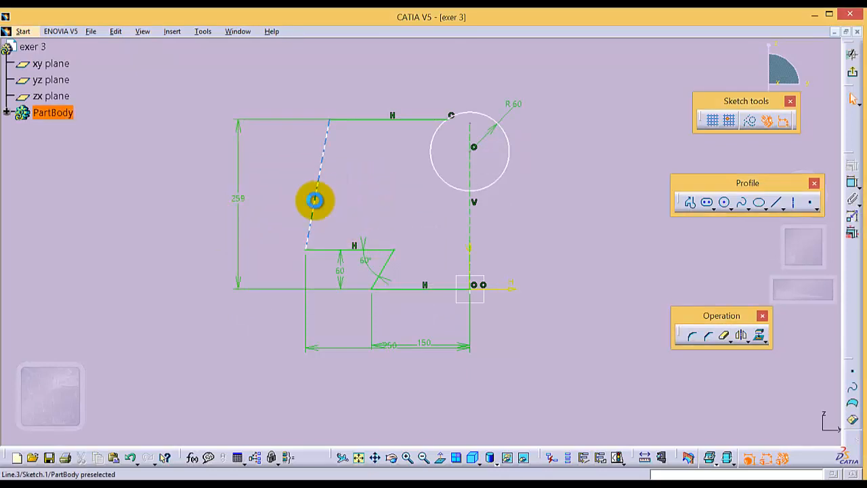
- Dimension the angle between the long upper slanted line and the middle horizontal line and set it to 60 degrees
{"action": "left_click", "coordinate": [315, 200]}
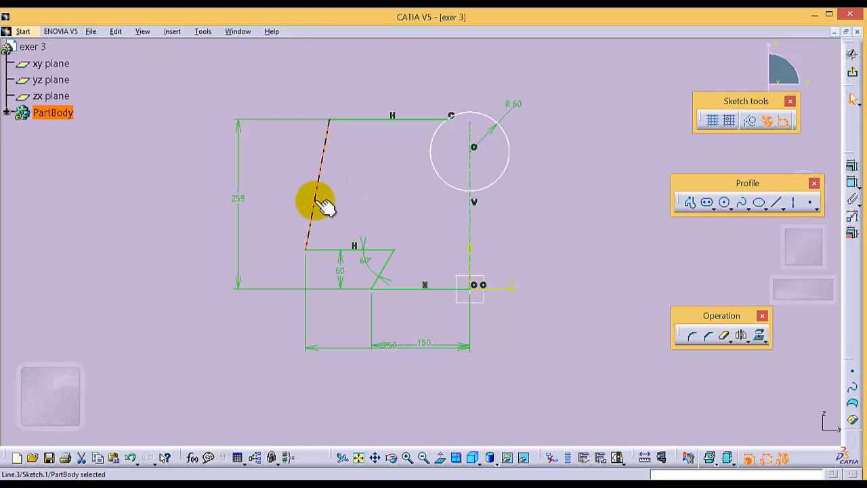
{"action": "left_click", "coordinate": [332, 249], "text": "ctrl"}
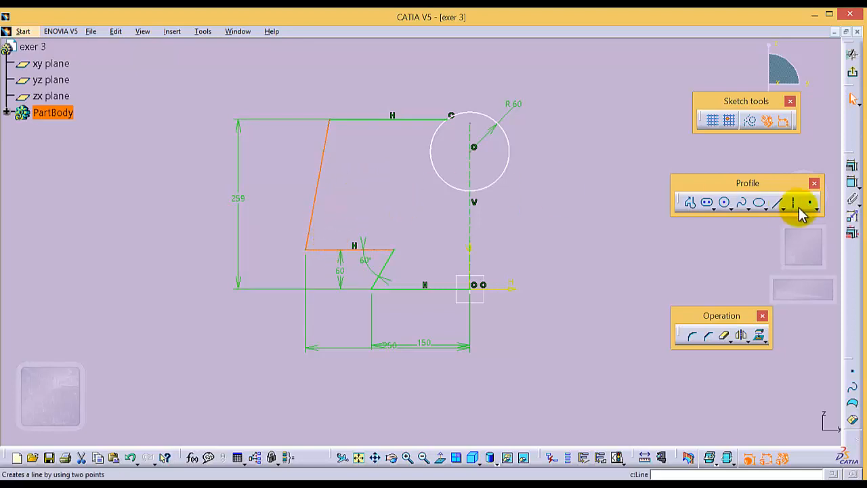
{"action": "left_click", "coordinate": [852, 181]}
{"action": "left_click", "coordinate": [335, 227]}
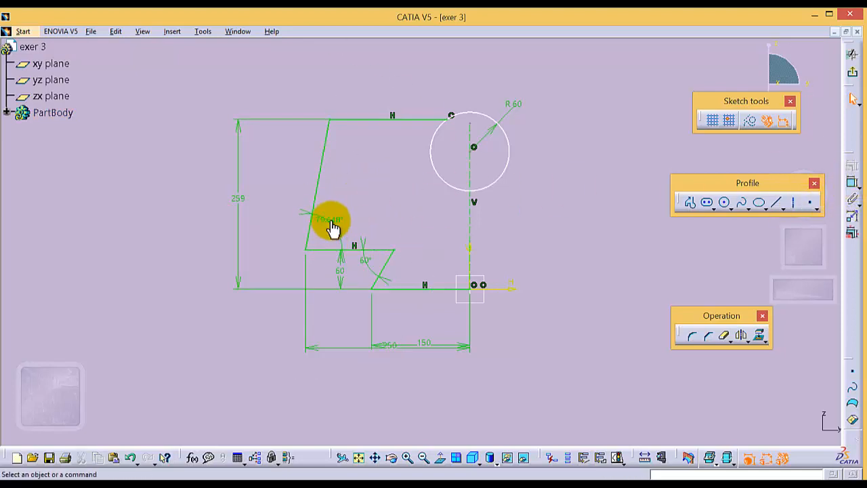
{"action": "double_click", "coordinate": [333, 219]}
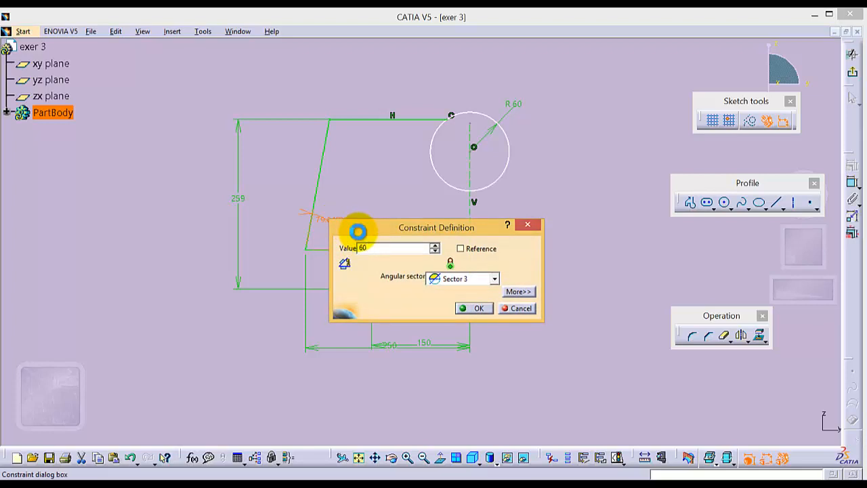
{"action": "key", "text": "Return"}
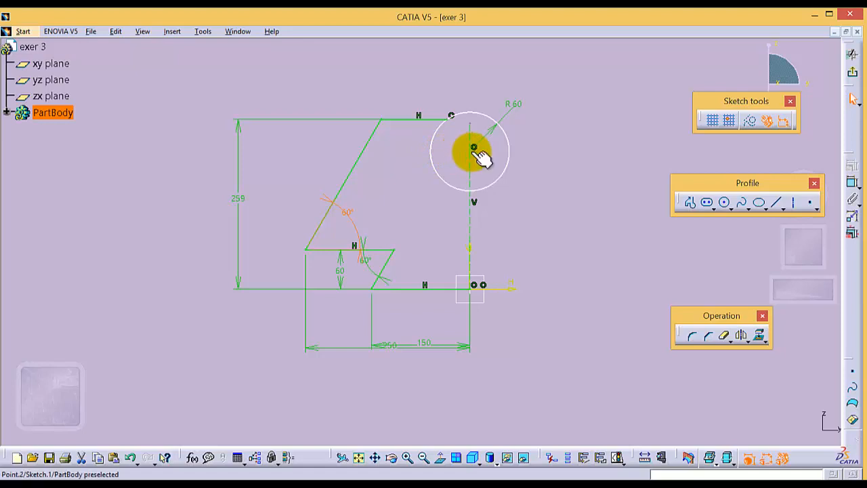
- Dimension the vertical distance from the R60 circle's center to the origin and set it to 259 mm
{"action": "left_click", "coordinate": [469, 288], "text": "ctrl"}
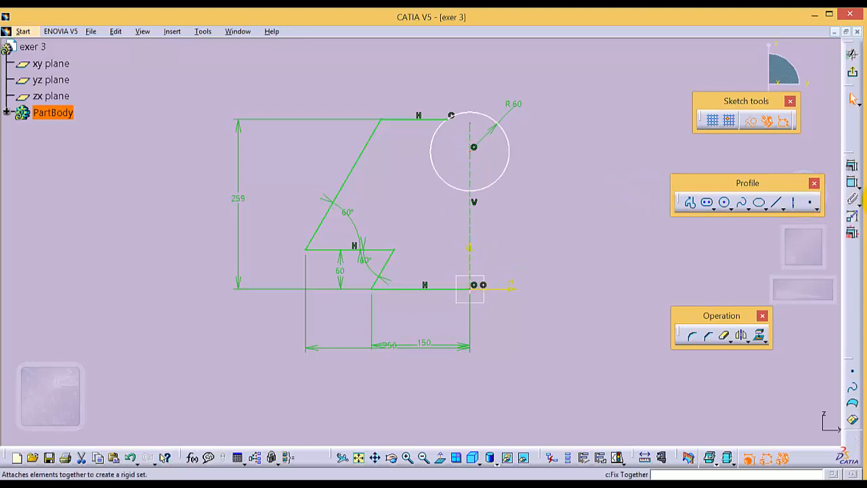
{"action": "left_click", "coordinate": [852, 183]}
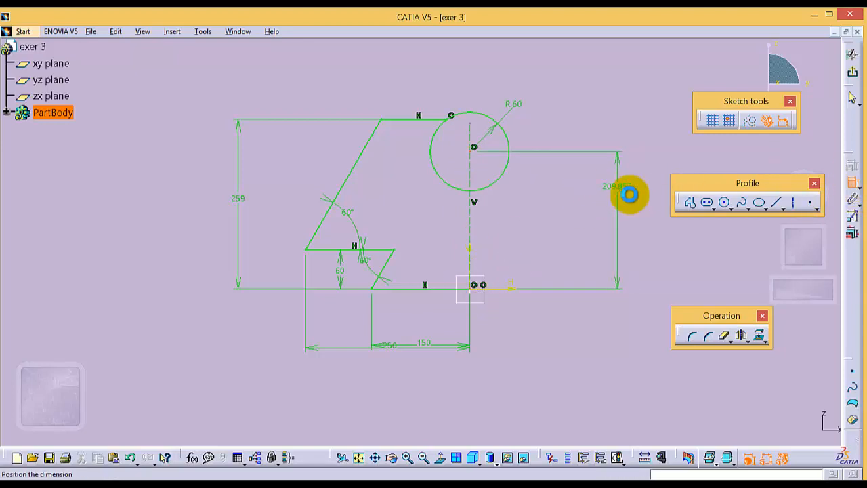
{"action": "left_click", "coordinate": [626, 190]}
{"action": "double_click", "coordinate": [625, 192]}
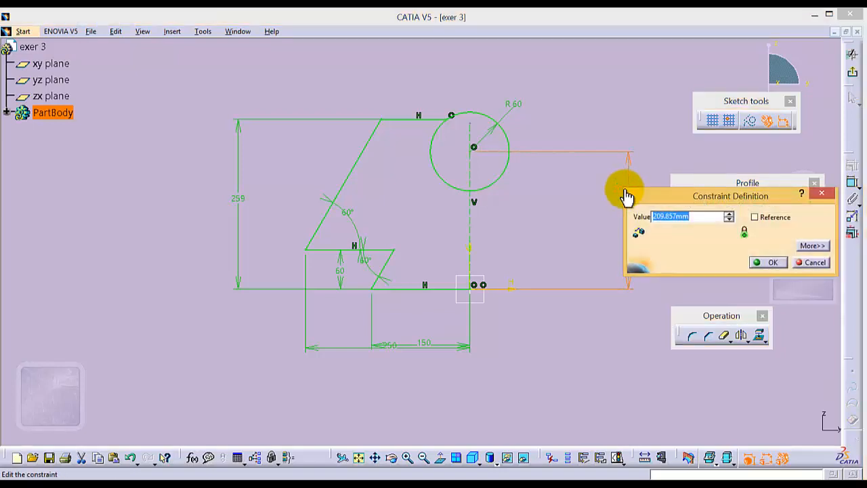
{"action": "type", "text": "259"}
{"action": "key", "text": "Return"}
{"action": "left_click", "coordinate": [559, 203]}
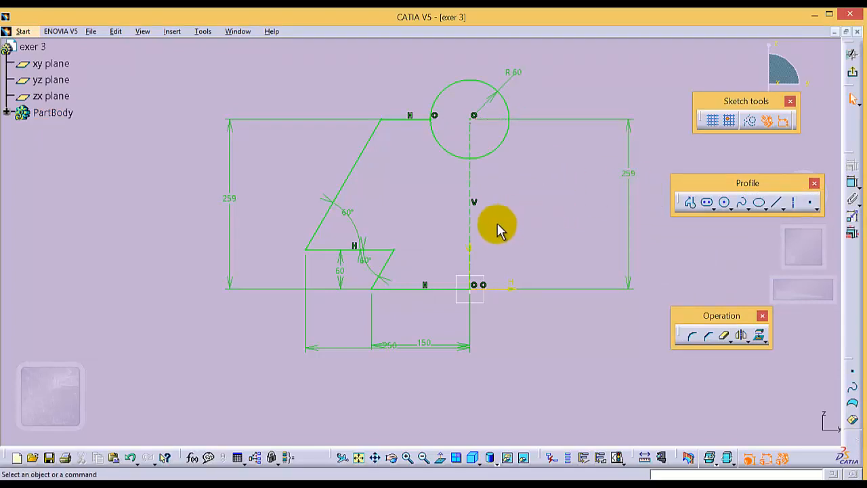
- Mirror the five lines of the left half-outline about the vertical construction line
{"action": "left_click", "coordinate": [400, 117]}
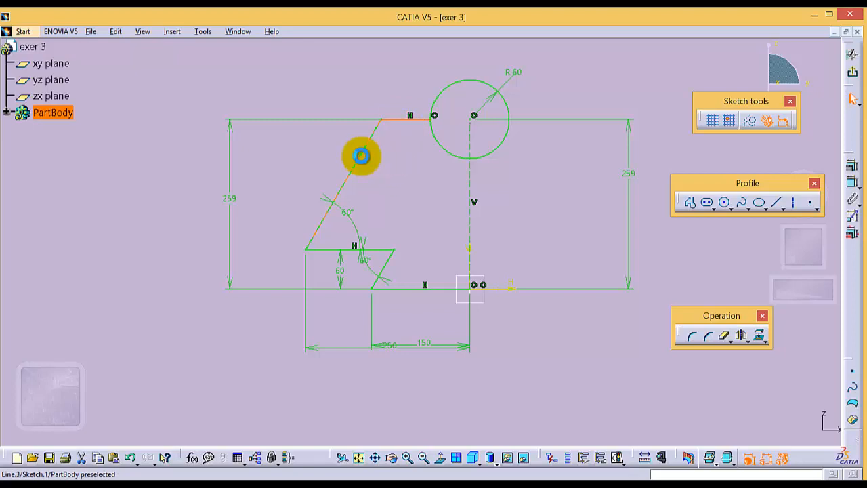
{"action": "left_click", "coordinate": [338, 248], "text": "ctrl"}
{"action": "left_click", "coordinate": [385, 259], "text": "ctrl"}
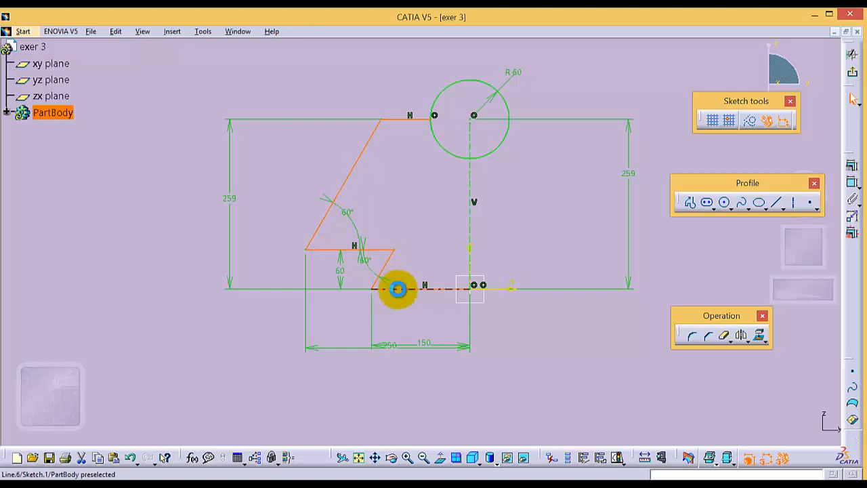
{"action": "left_click", "coordinate": [398, 290], "text": "ctrl"}
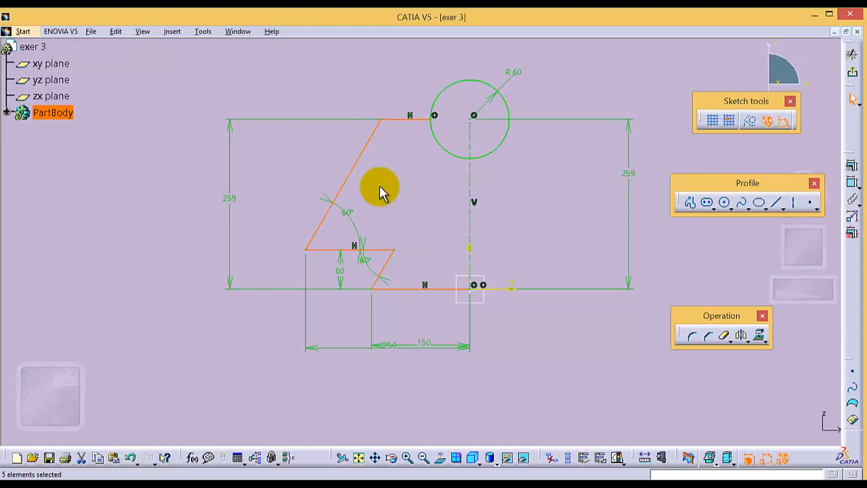
{"action": "left_click", "coordinate": [741, 335]}
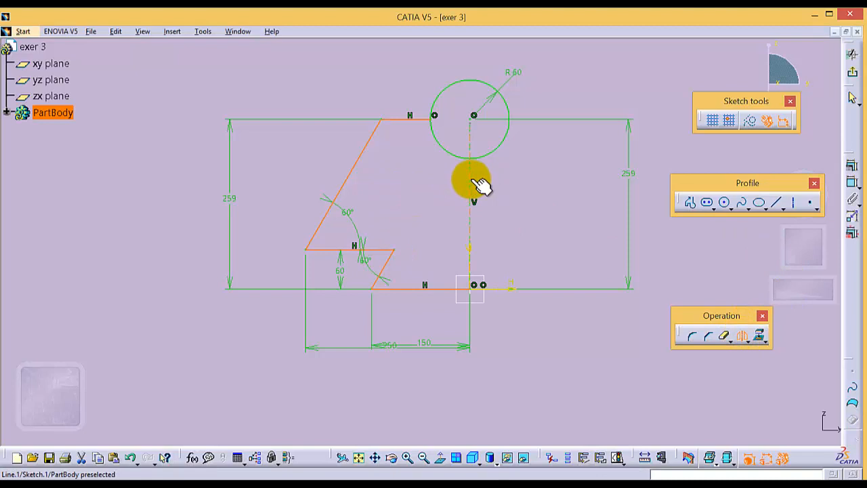
{"action": "left_click", "coordinate": [473, 181]}
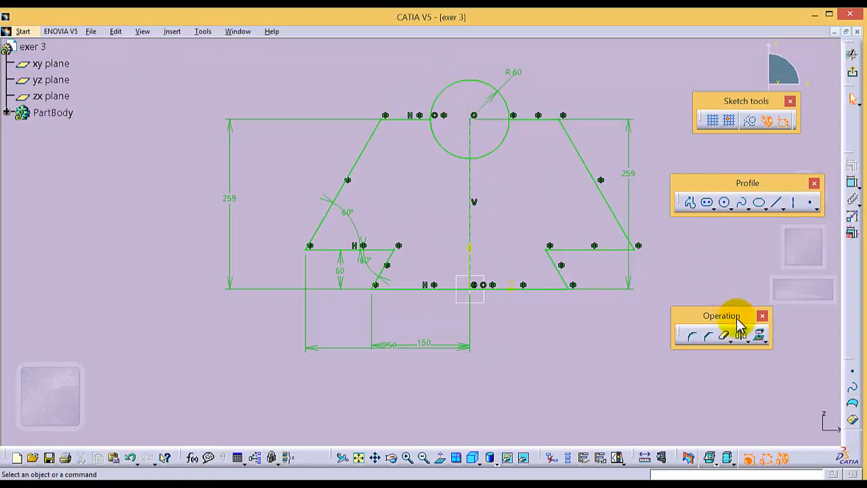
- Trim away the upper half of the R60 circle with Quick Trim
{"action": "left_click", "coordinate": [725, 337]}
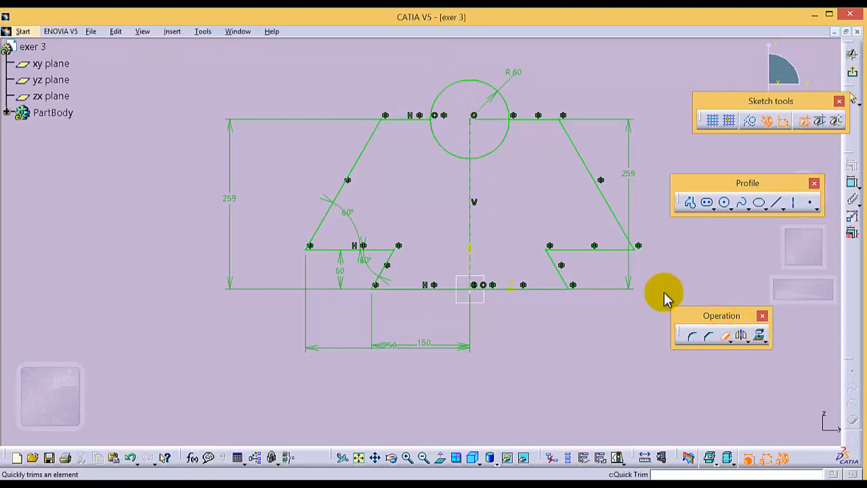
{"action": "left_click", "coordinate": [456, 87]}
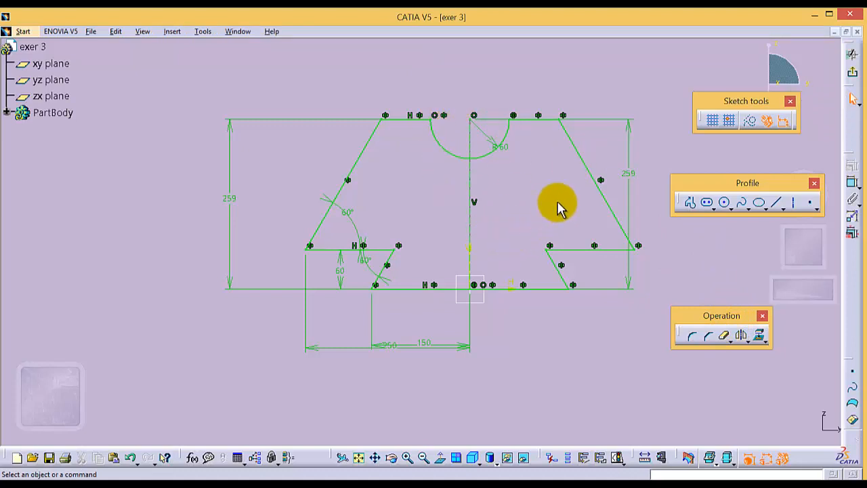
- Exit the sketch and extrude the closed plate profile as a pad 20 mm long
{"action": "left_click", "coordinate": [854, 74]}
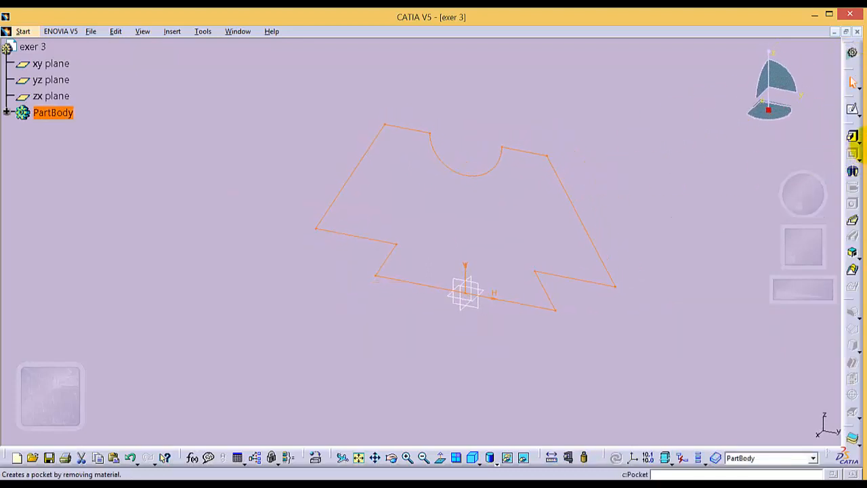
{"action": "left_click", "coordinate": [854, 139]}
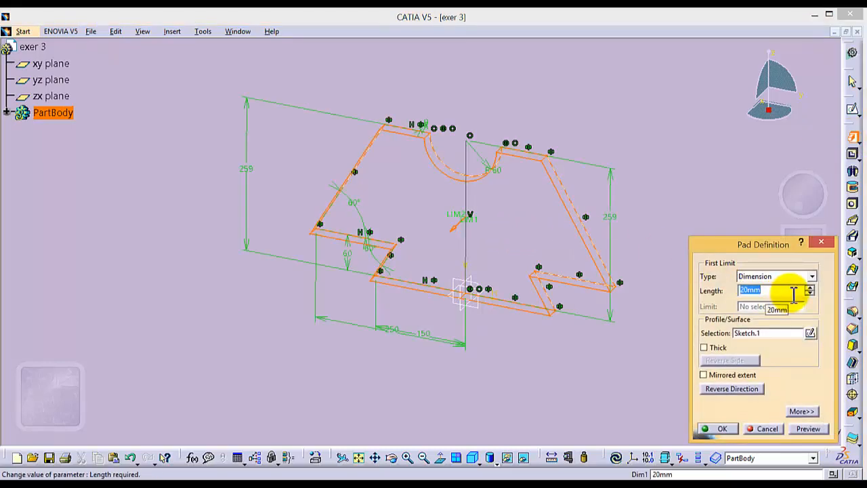
{"action": "key", "text": "Return"}
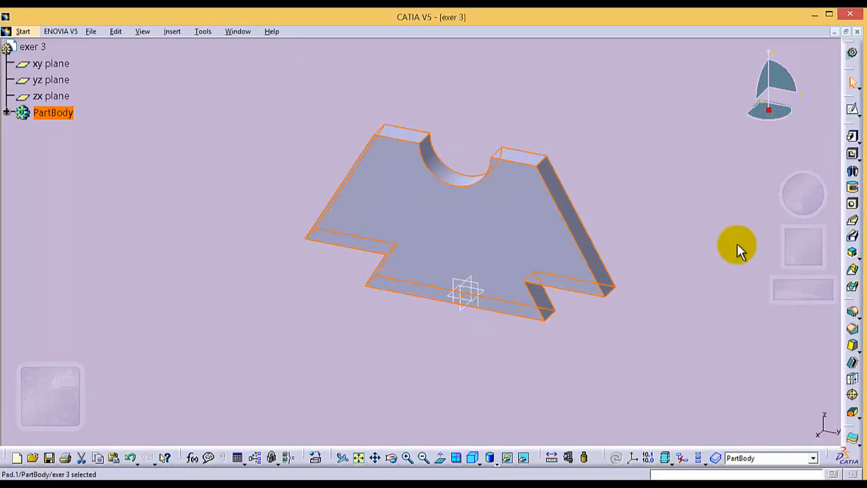